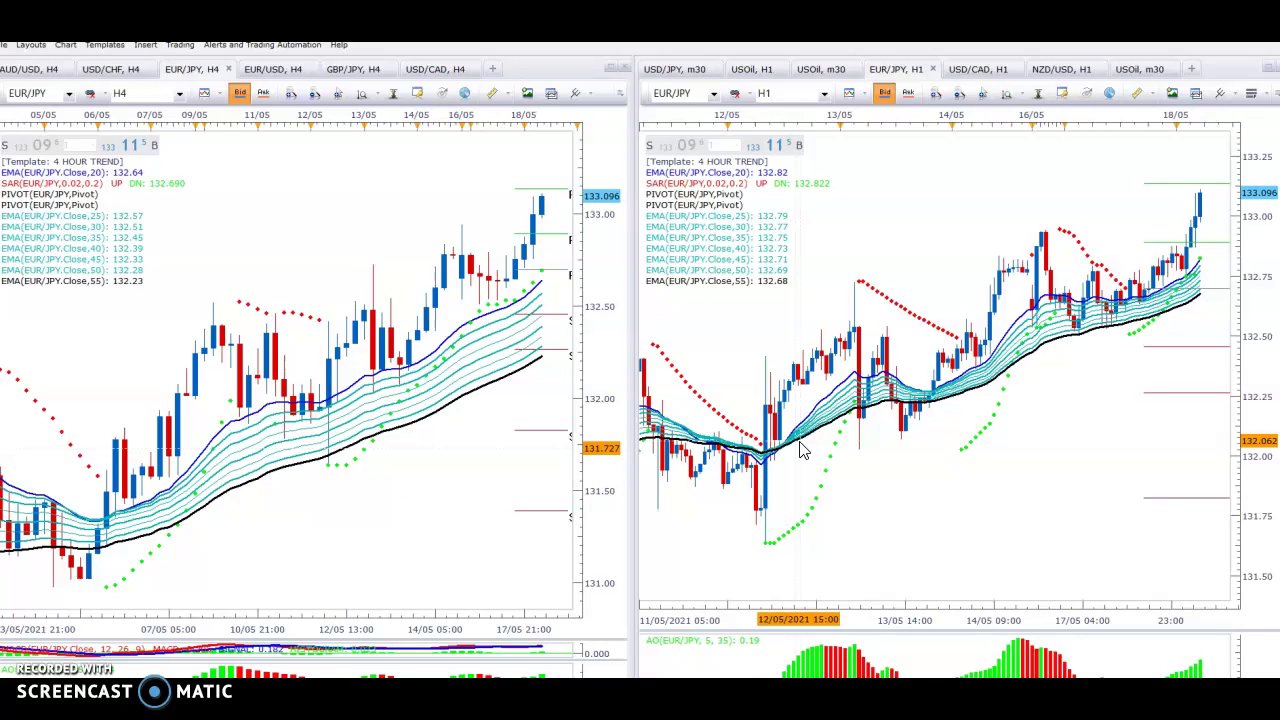
left_click(657, 429)
left_click(414, 425)
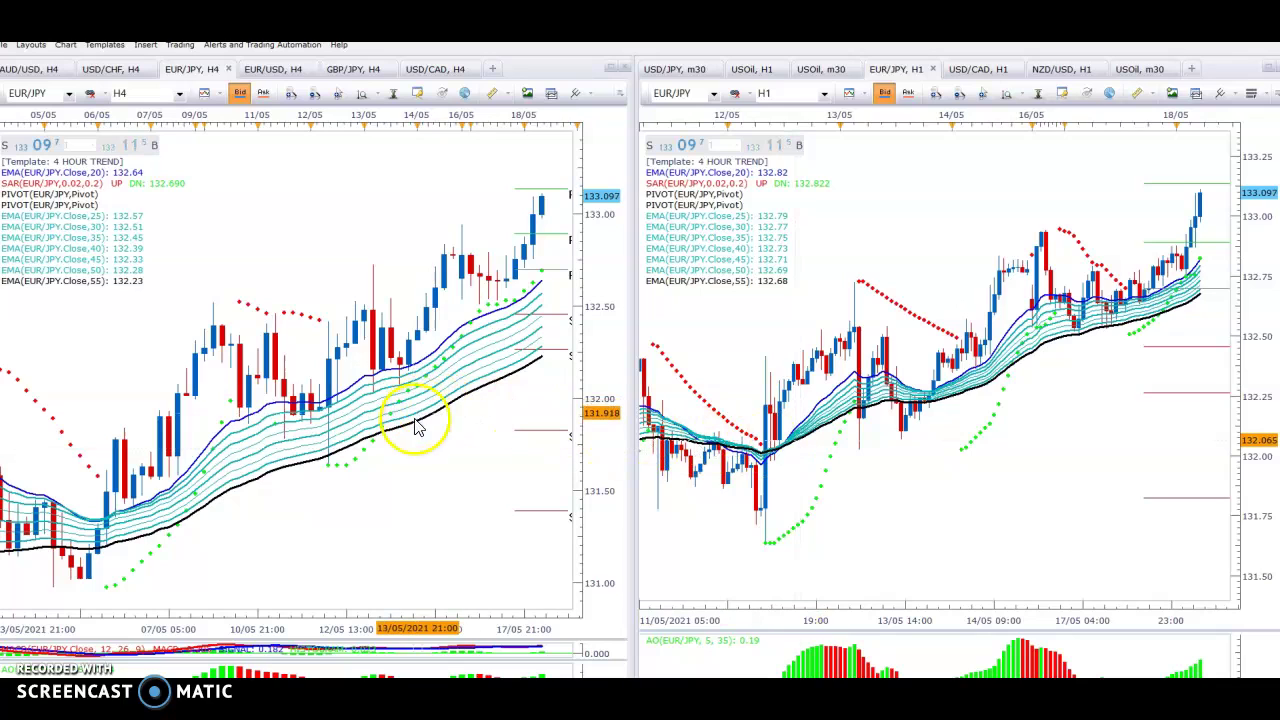
left_click(270, 505)
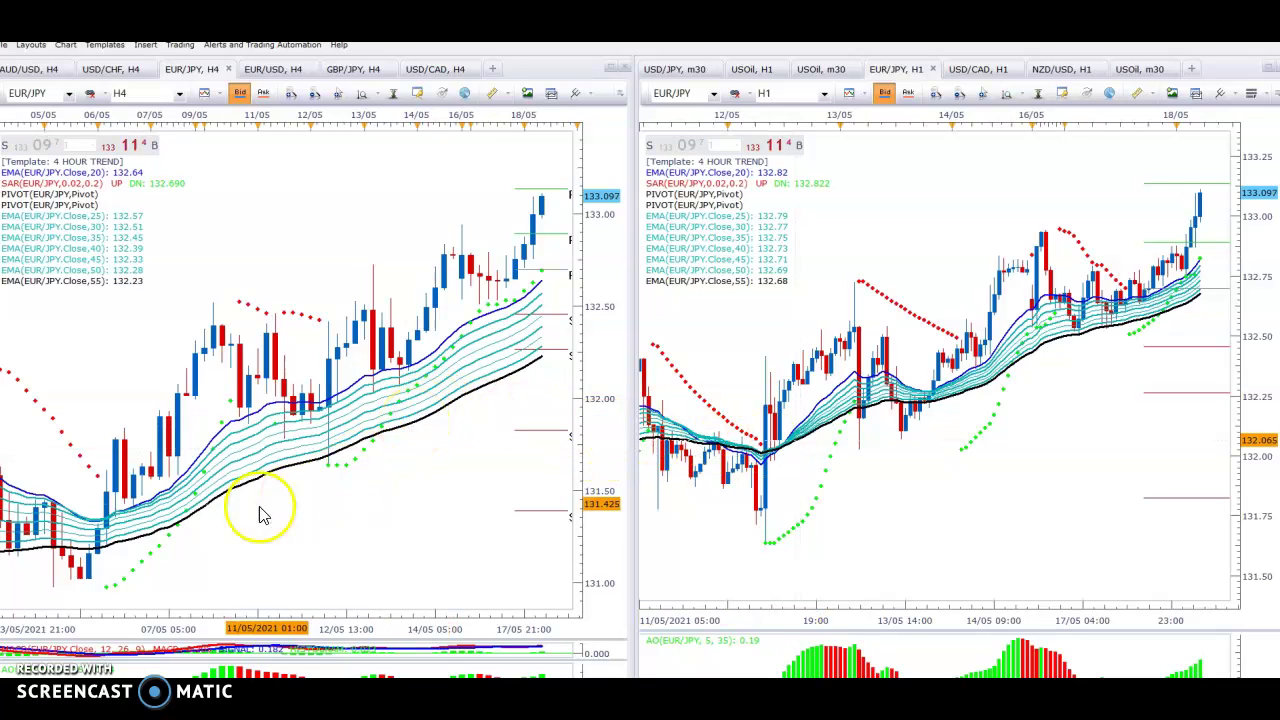
left_click(307, 497)
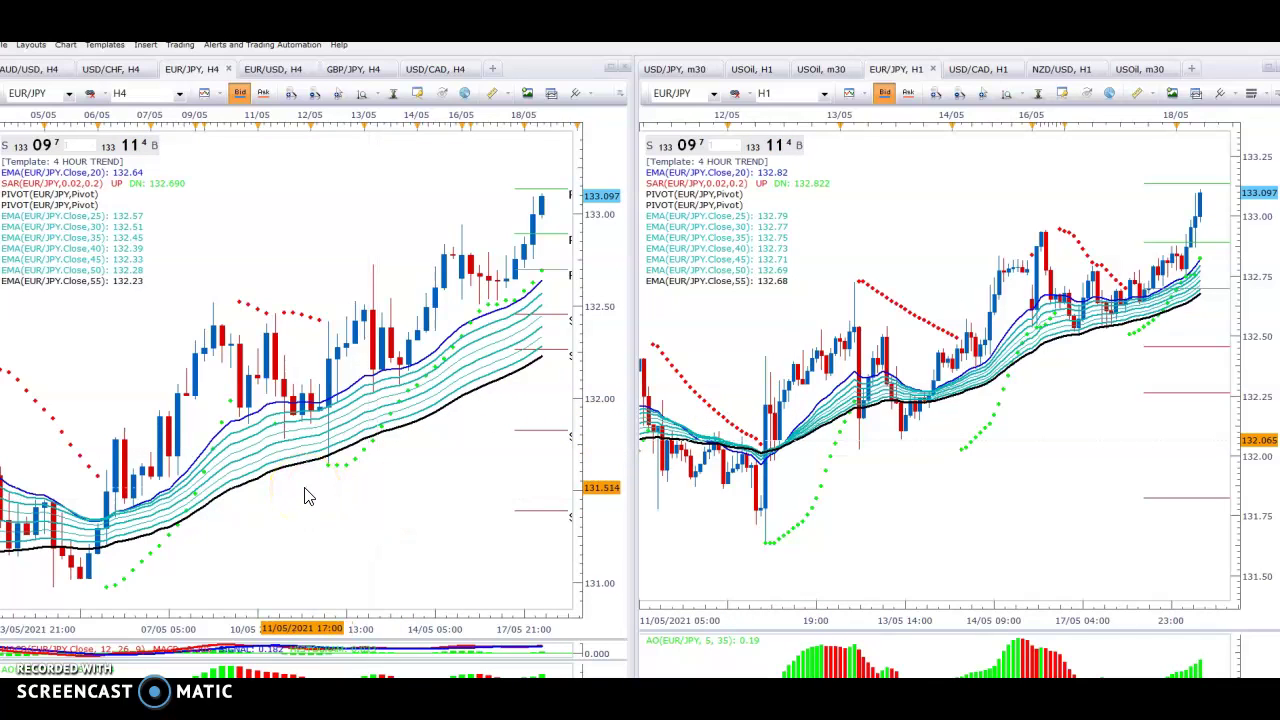
left_click(471, 514)
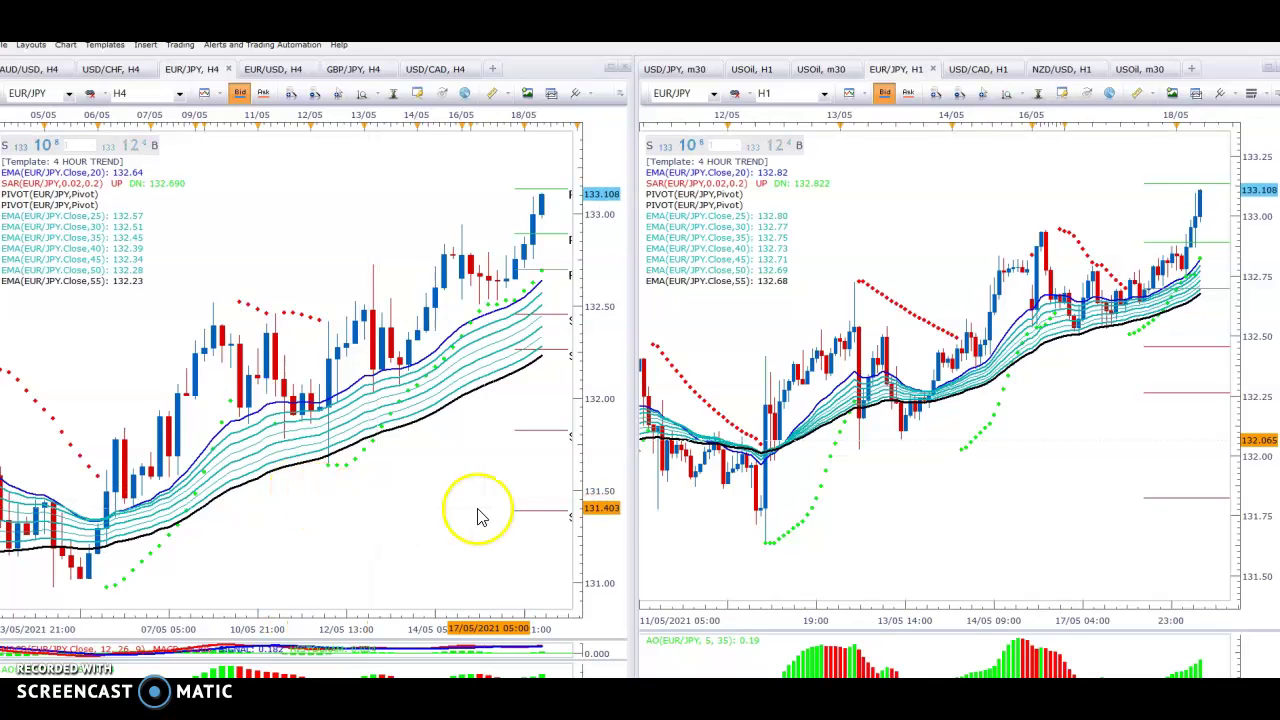
left_click(266, 529)
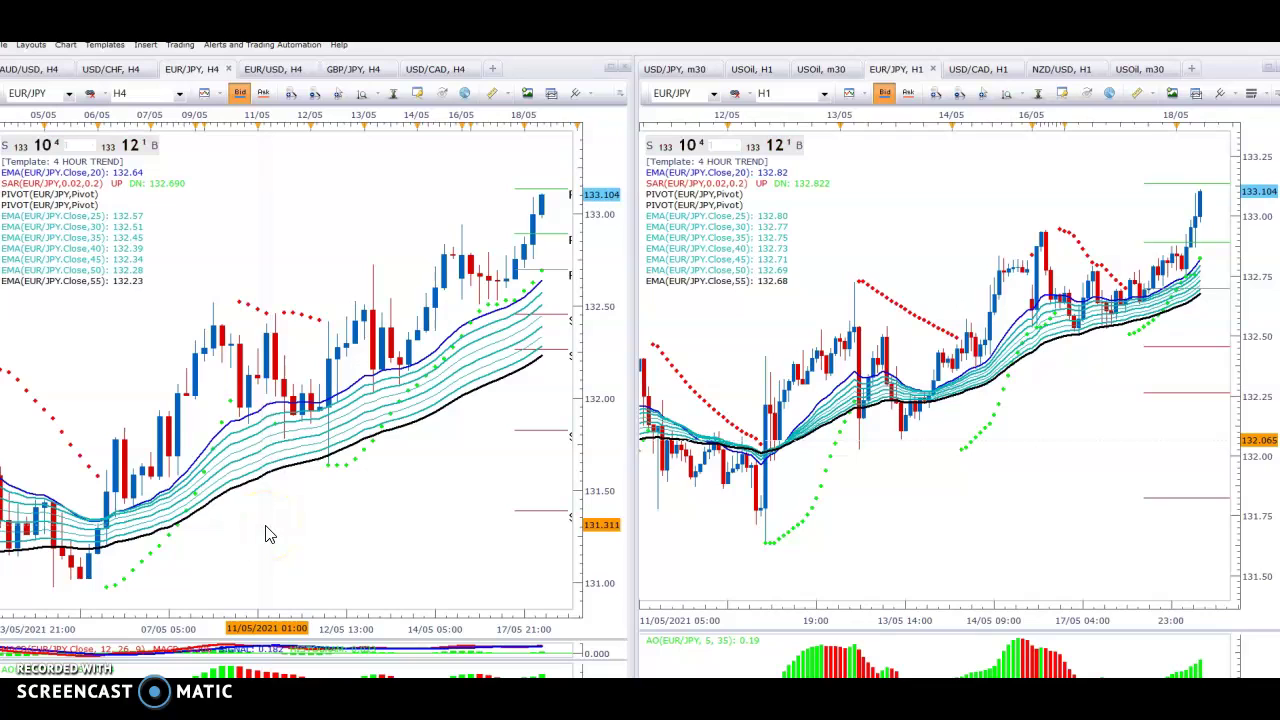
left_click(314, 520)
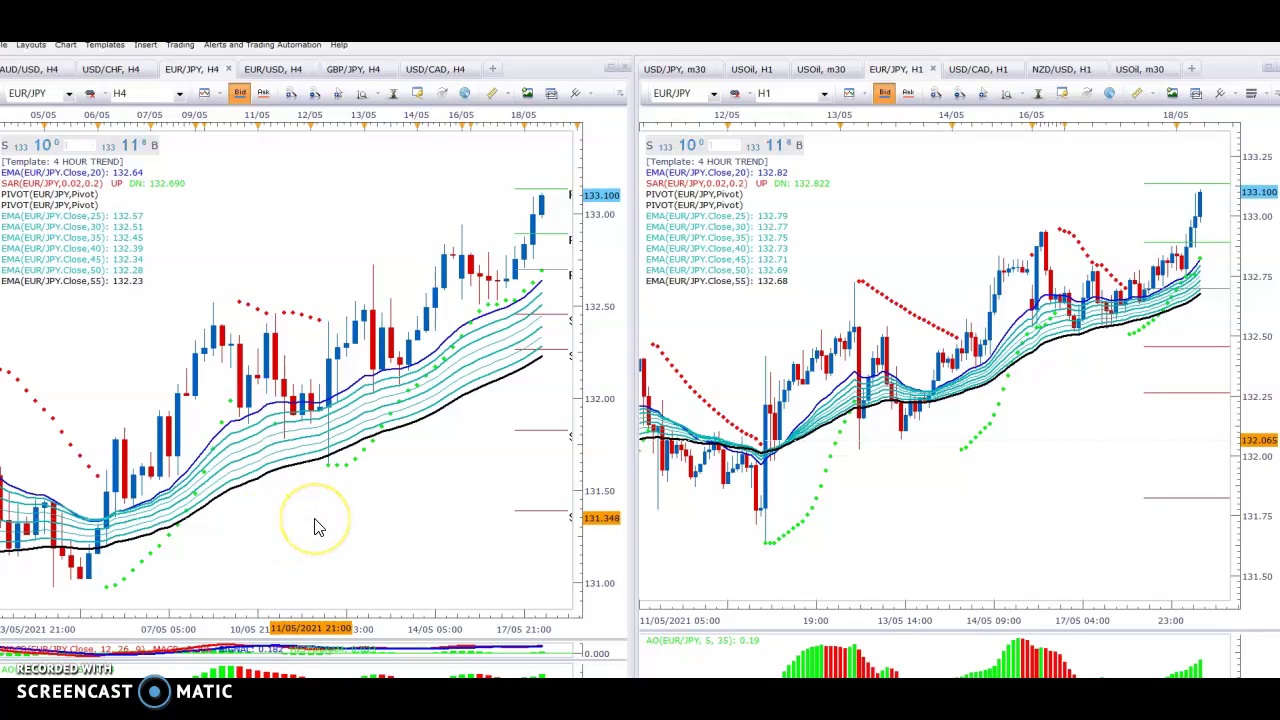
left_click(672, 432)
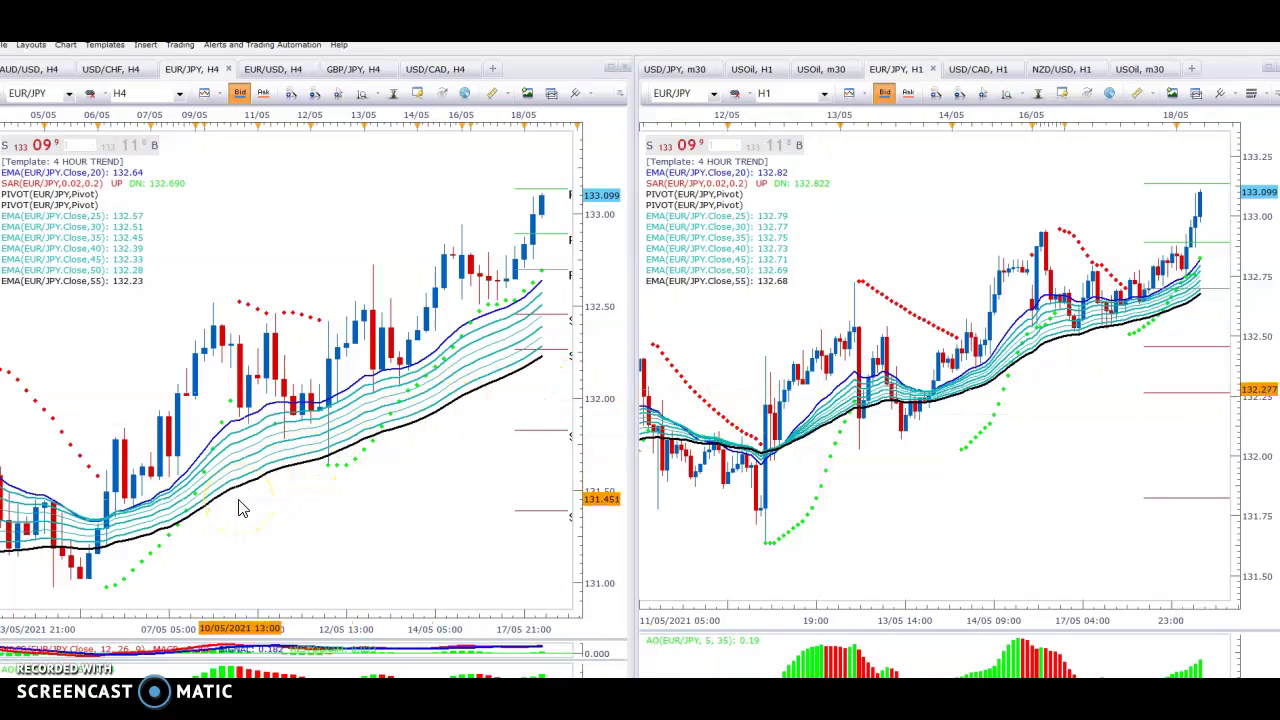
left_click_drag(242, 507, 318, 529)
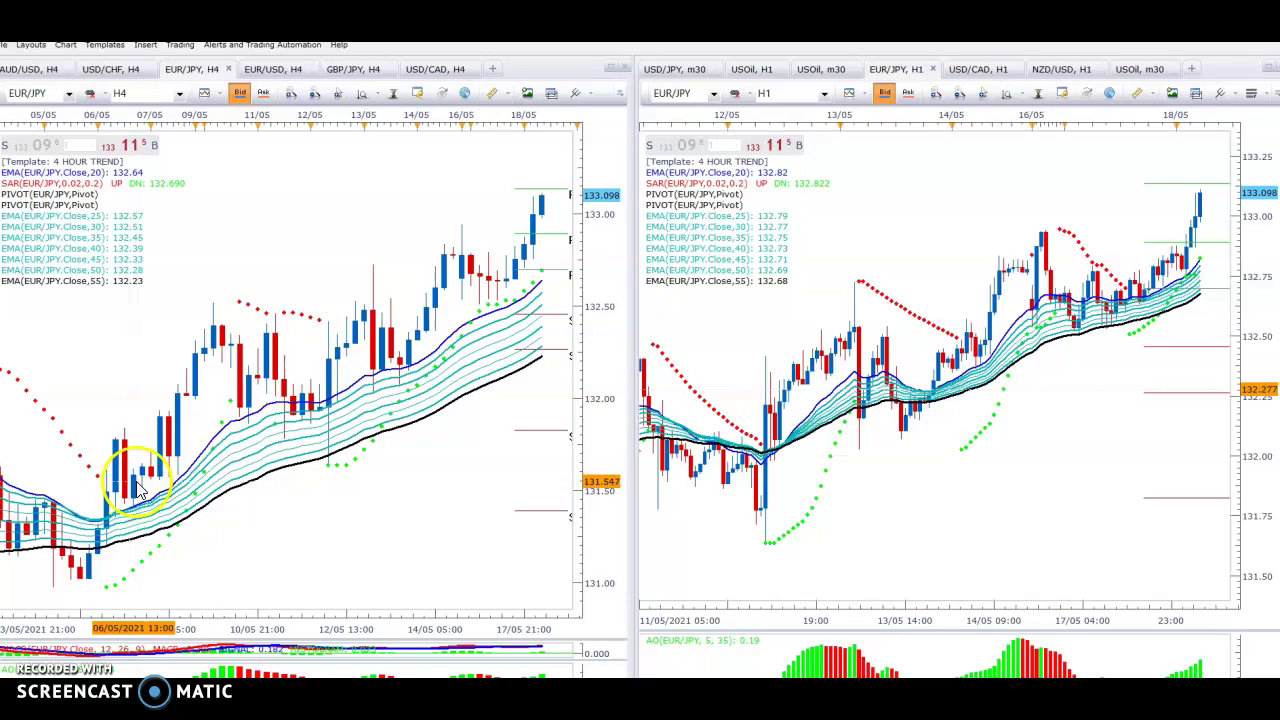
left_click(172, 452)
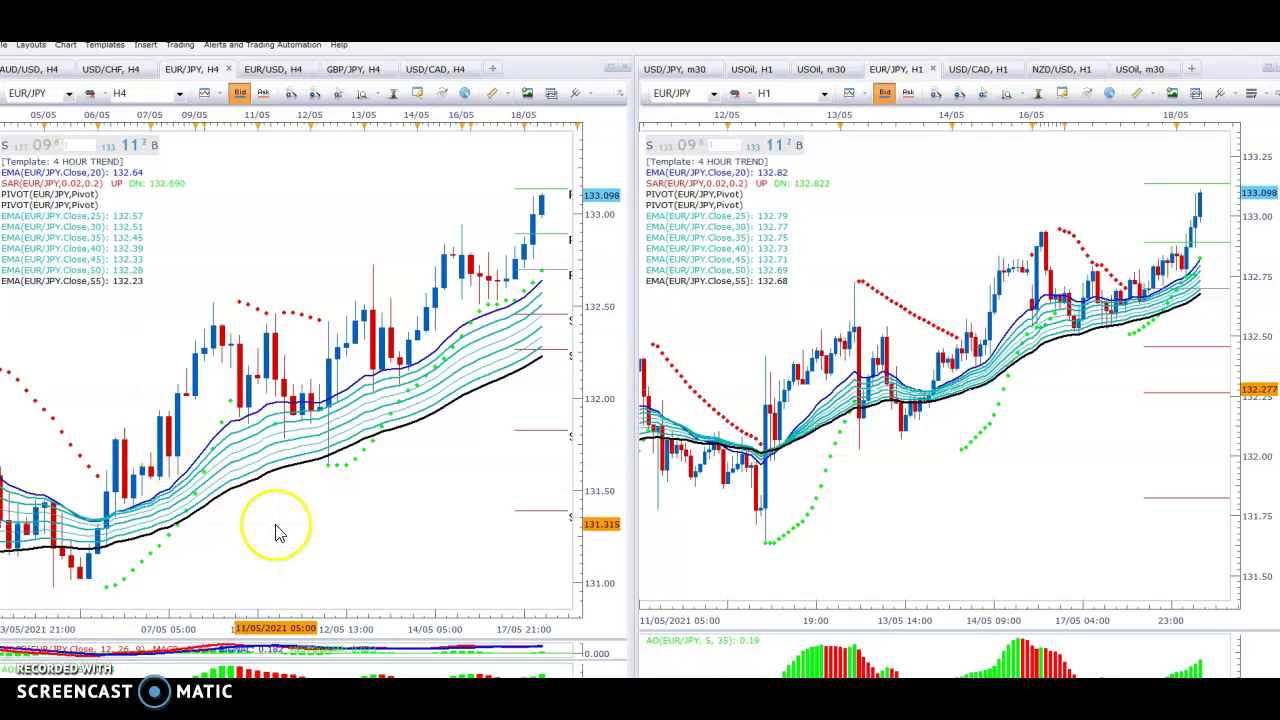
left_click(477, 480)
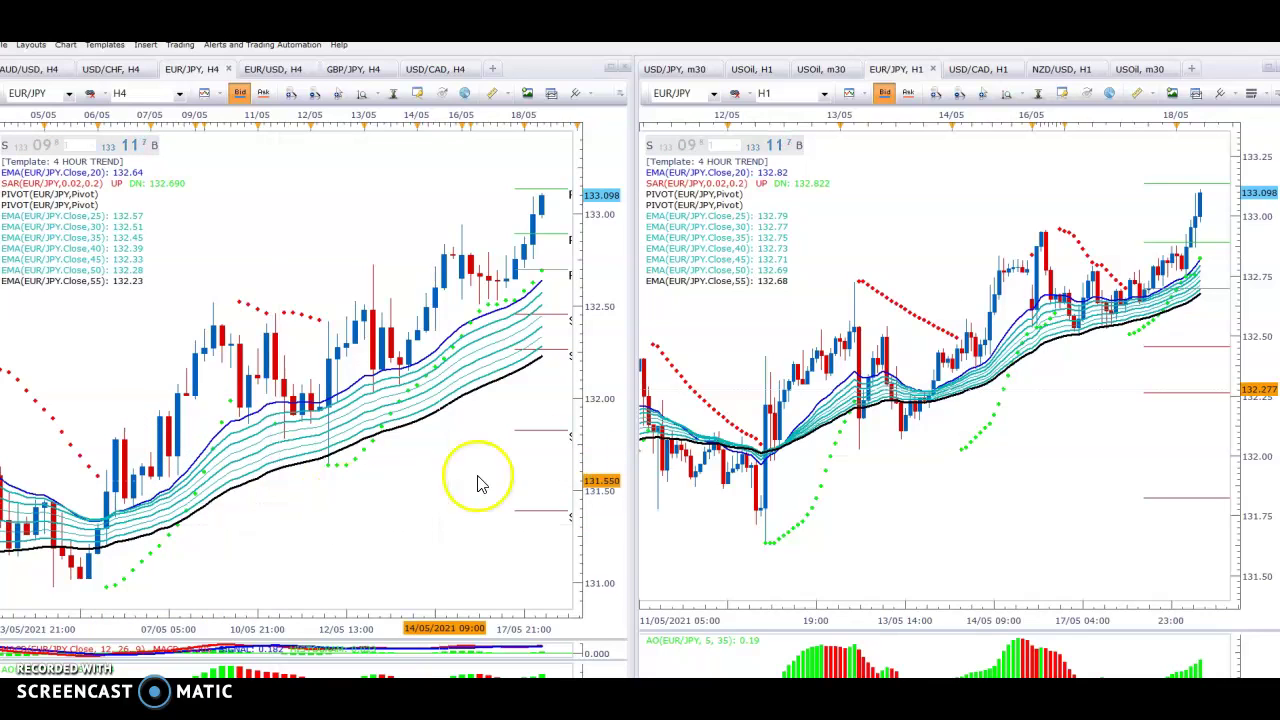
left_click(871, 429)
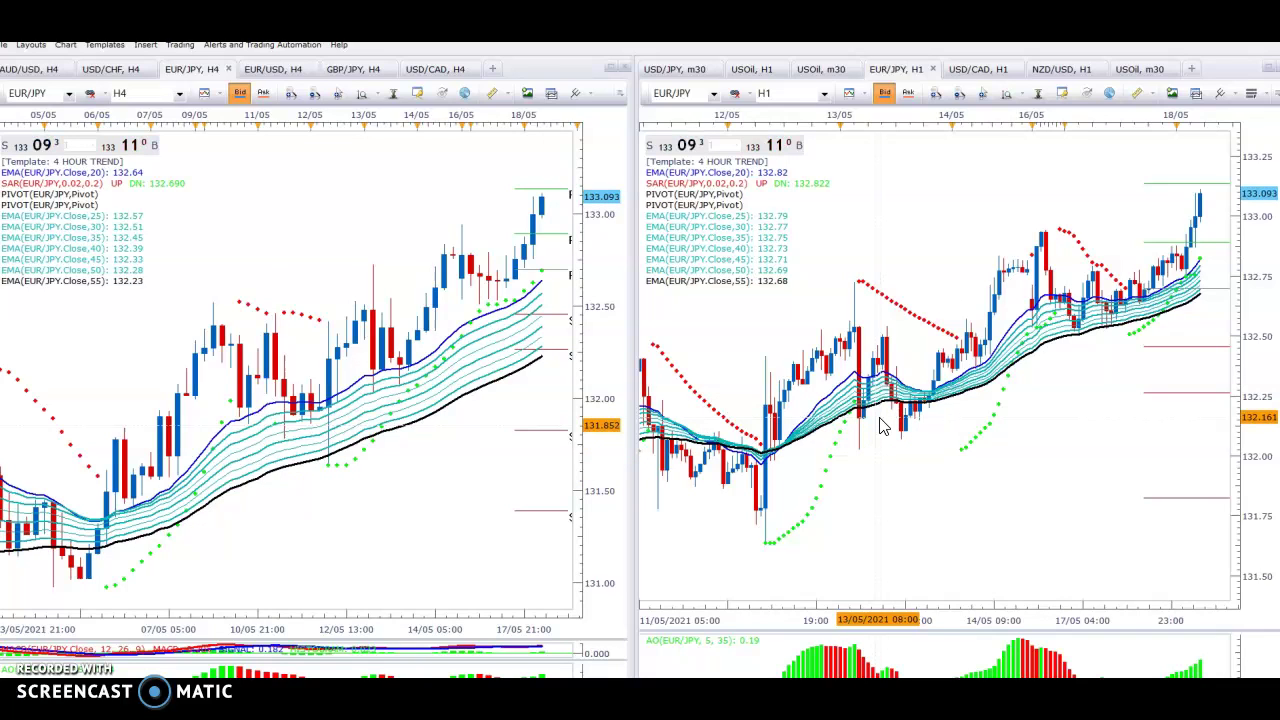
mouse_move(985, 395)
left_mouse_down()
mouse_move(1030, 325)
mouse_move(953, 377)
left_mouse_up()
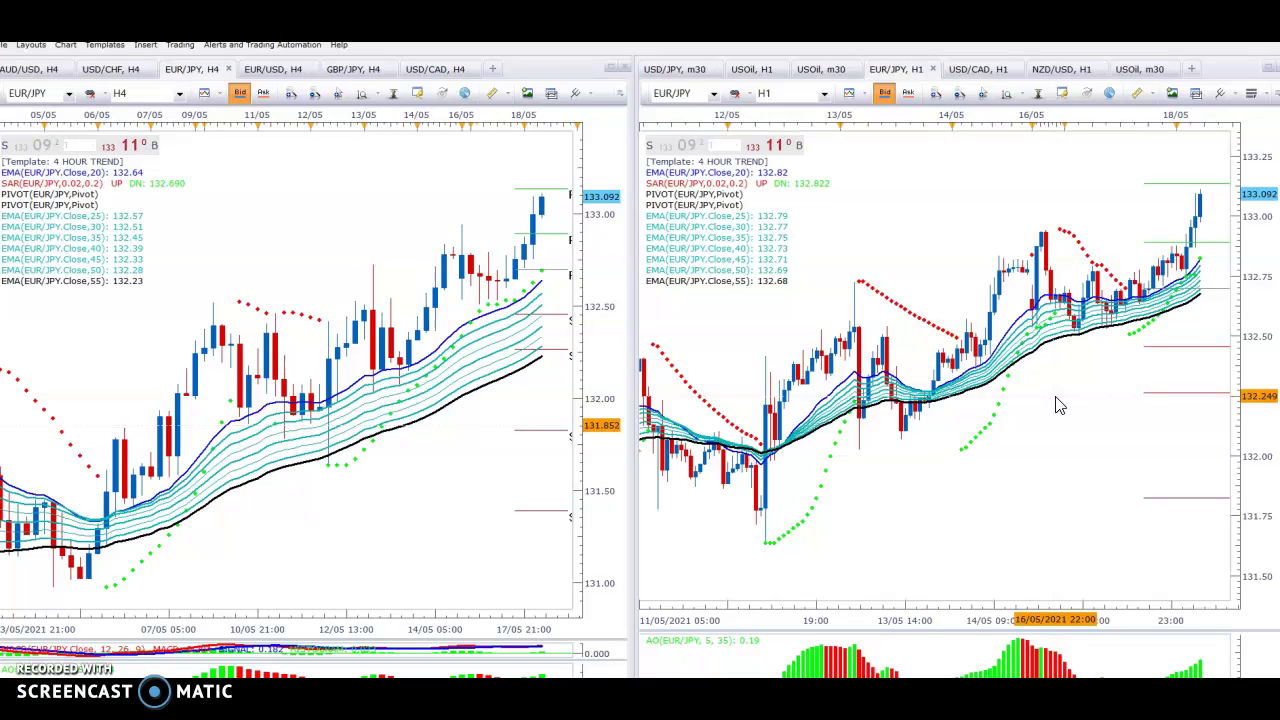
mouse_move(905, 428)
left_mouse_down()
mouse_move(954, 429)
mouse_move(940, 428)
mouse_move(1014, 391)
left_mouse_up()
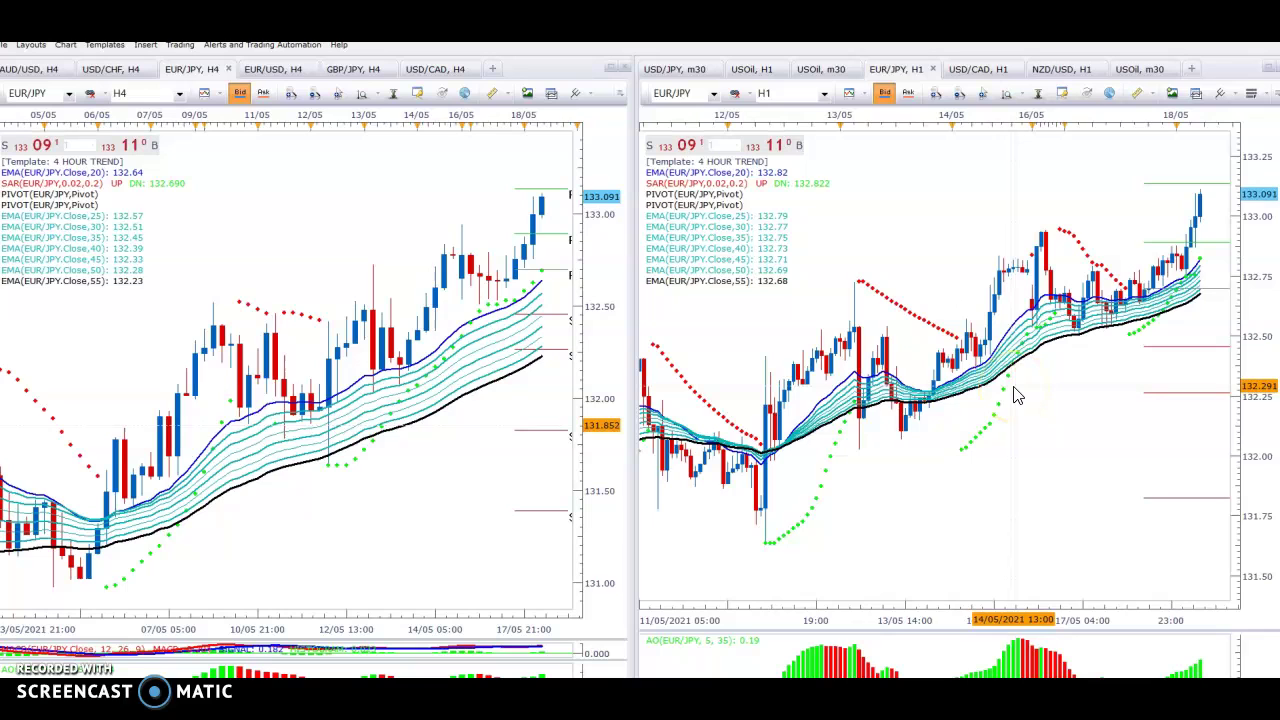
mouse_move(1014, 394)
left_mouse_down()
mouse_move(990, 421)
mouse_move(800, 493)
mouse_move(843, 468)
mouse_move(785, 432)
mouse_move(815, 458)
mouse_move(914, 491)
mouse_move(865, 415)
mouse_move(872, 445)
mouse_move(800, 490)
mouse_move(772, 430)
mouse_move(952, 378)
mouse_move(930, 368)
mouse_move(948, 380)
mouse_move(943, 355)
mouse_move(930, 375)
mouse_move(943, 357)
mouse_move(943, 402)
mouse_move(909, 456)
left_mouse_up()
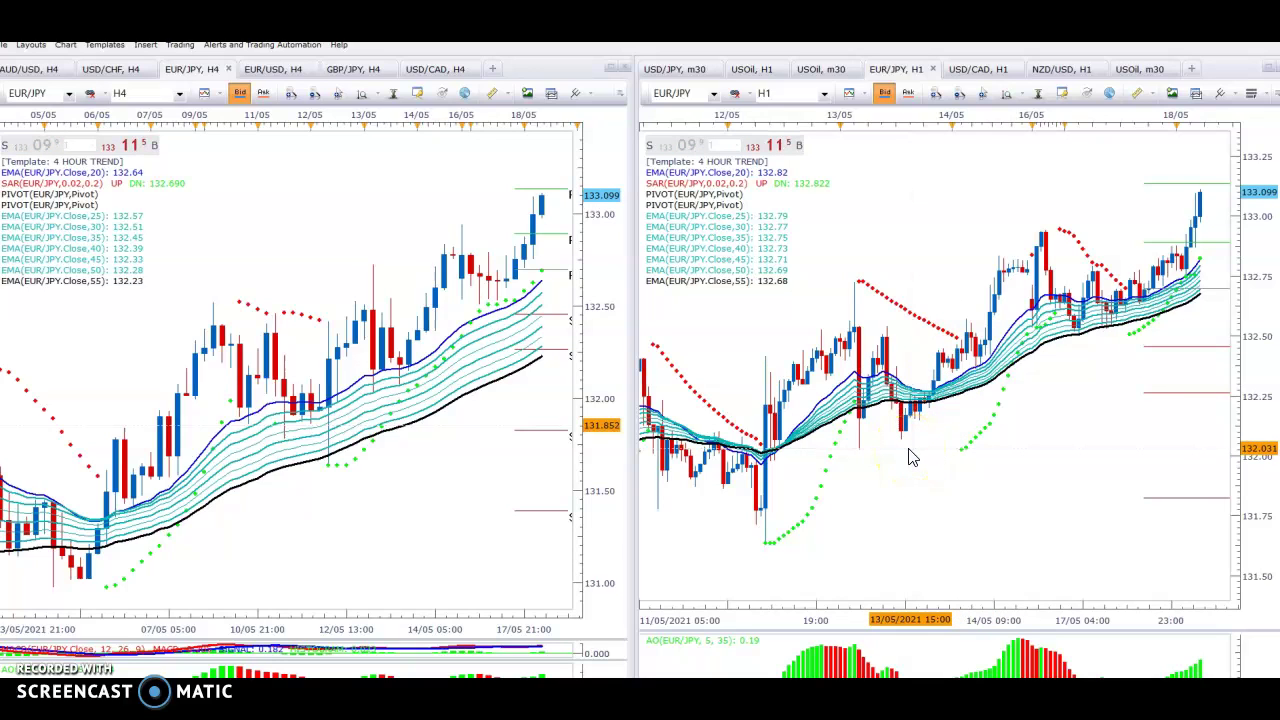
mouse_move(909, 466)
left_mouse_down()
mouse_move(940, 395)
mouse_move(925, 370)
mouse_move(950, 418)
left_mouse_up()
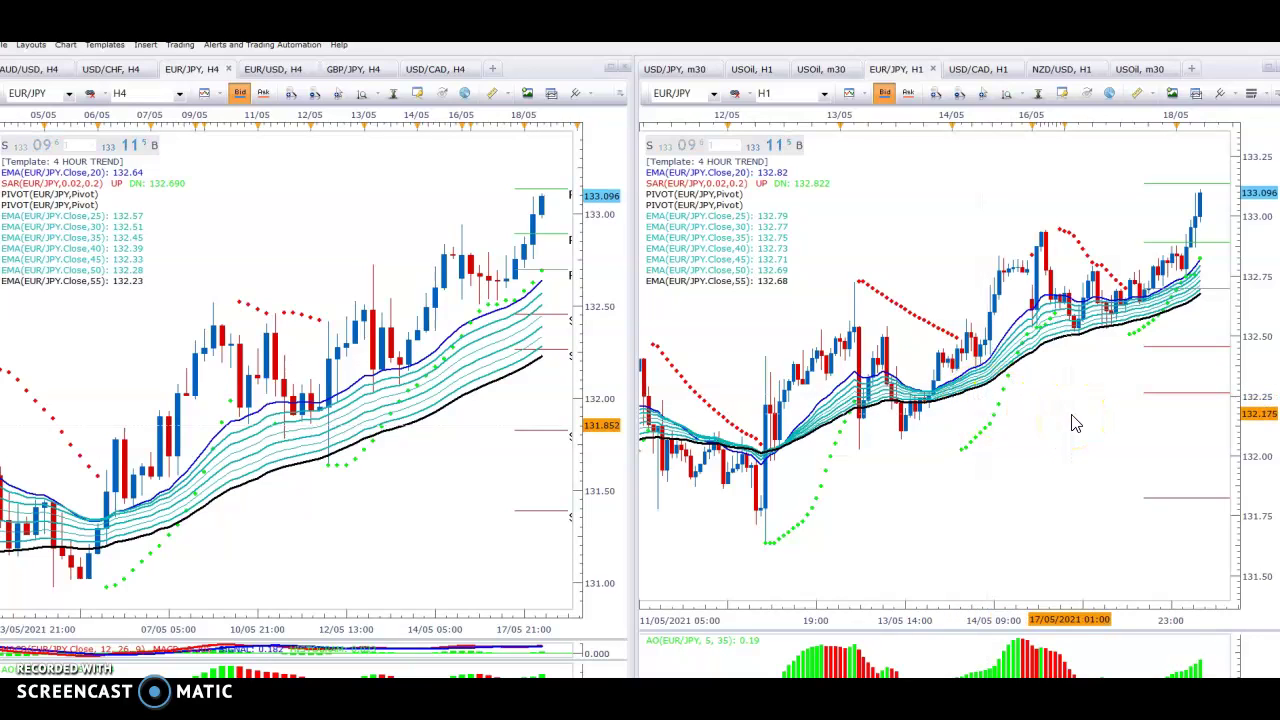
Pan the EUR/JPY H1 chart left so the R2 through S3 pivot labels show.
left_click_drag(1075, 424, 938, 427)
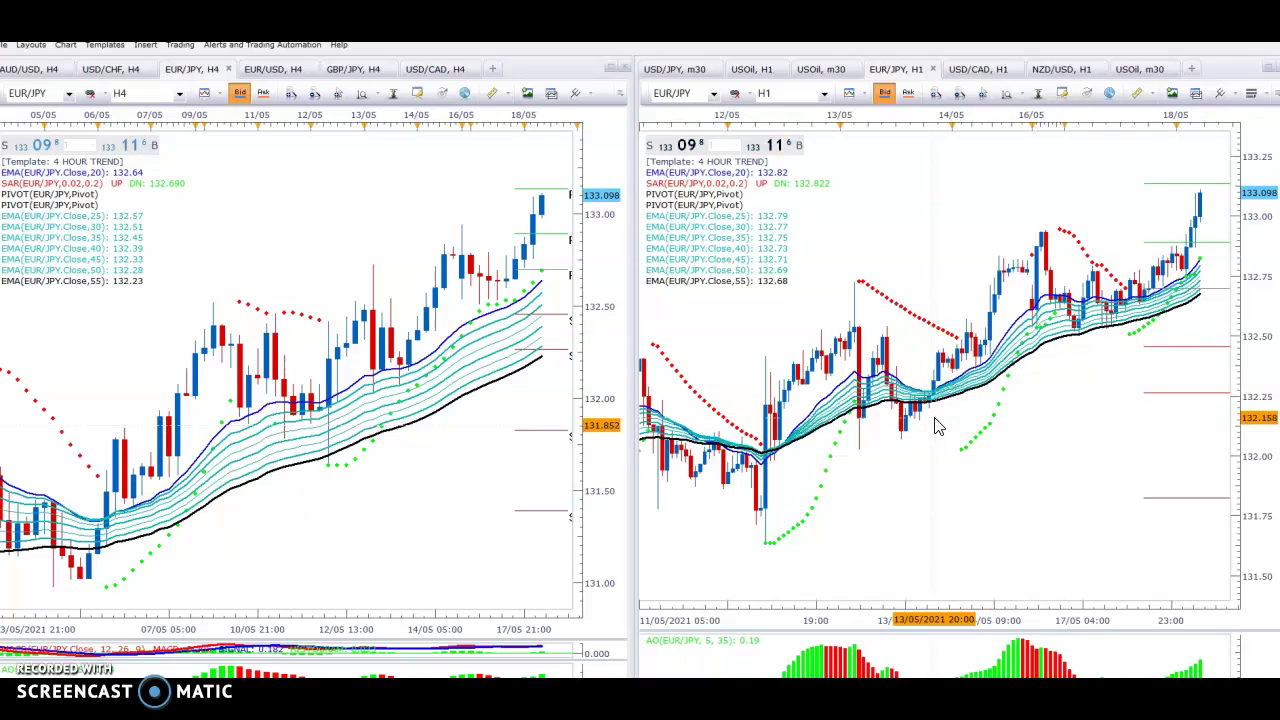
mouse_move(1029, 434)
left_mouse_down()
mouse_move(897, 458)
mouse_move(1024, 452)
left_mouse_up()
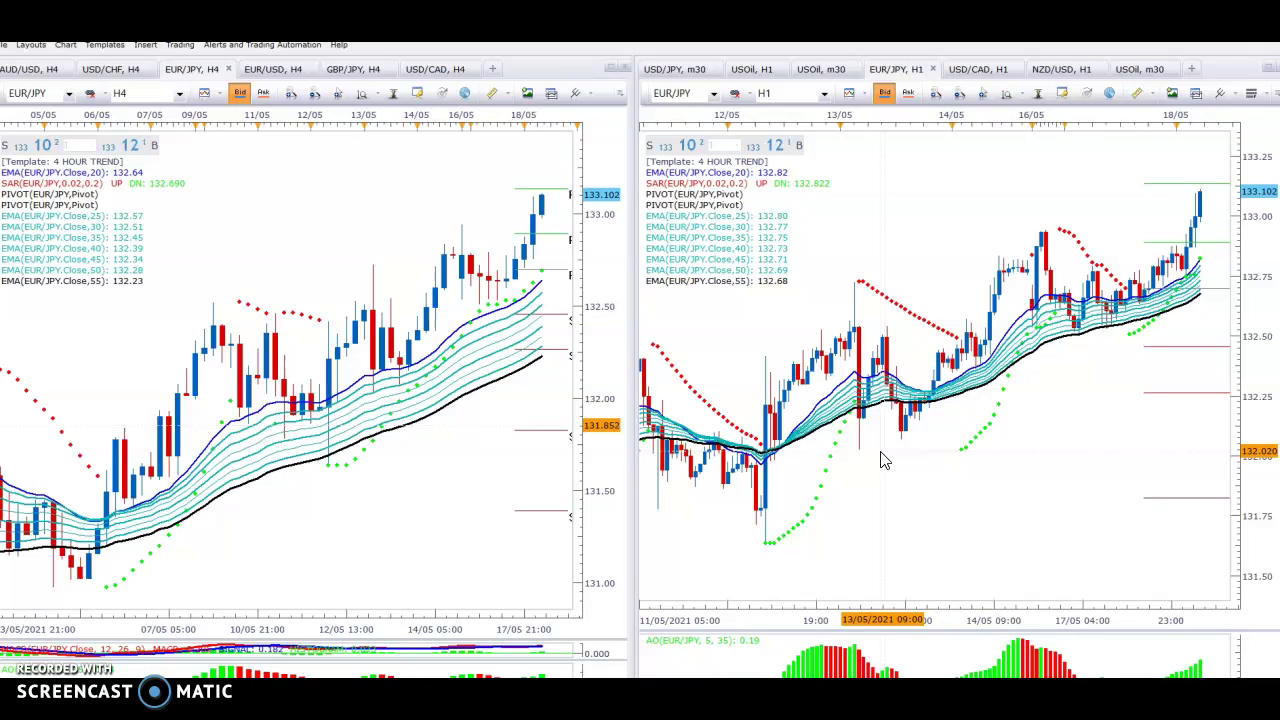
left_click_drag(895, 452, 1014, 415)
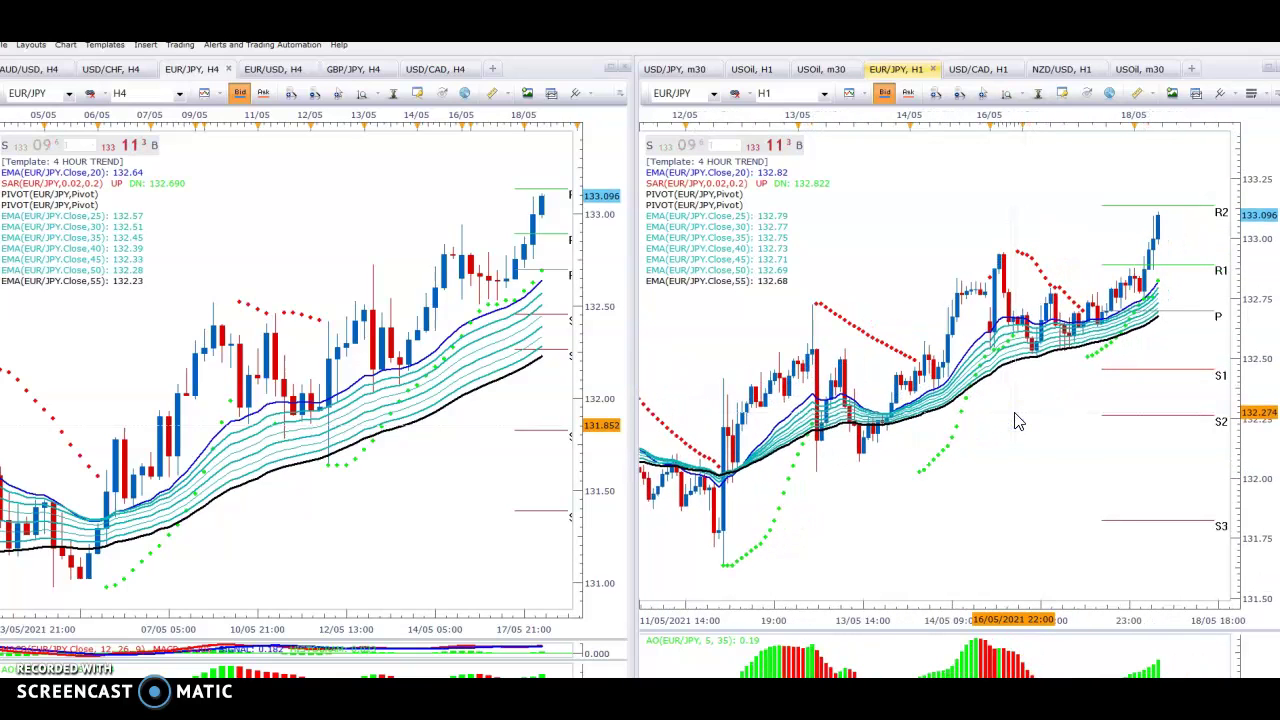
left_click_drag(1137, 334, 1159, 322)
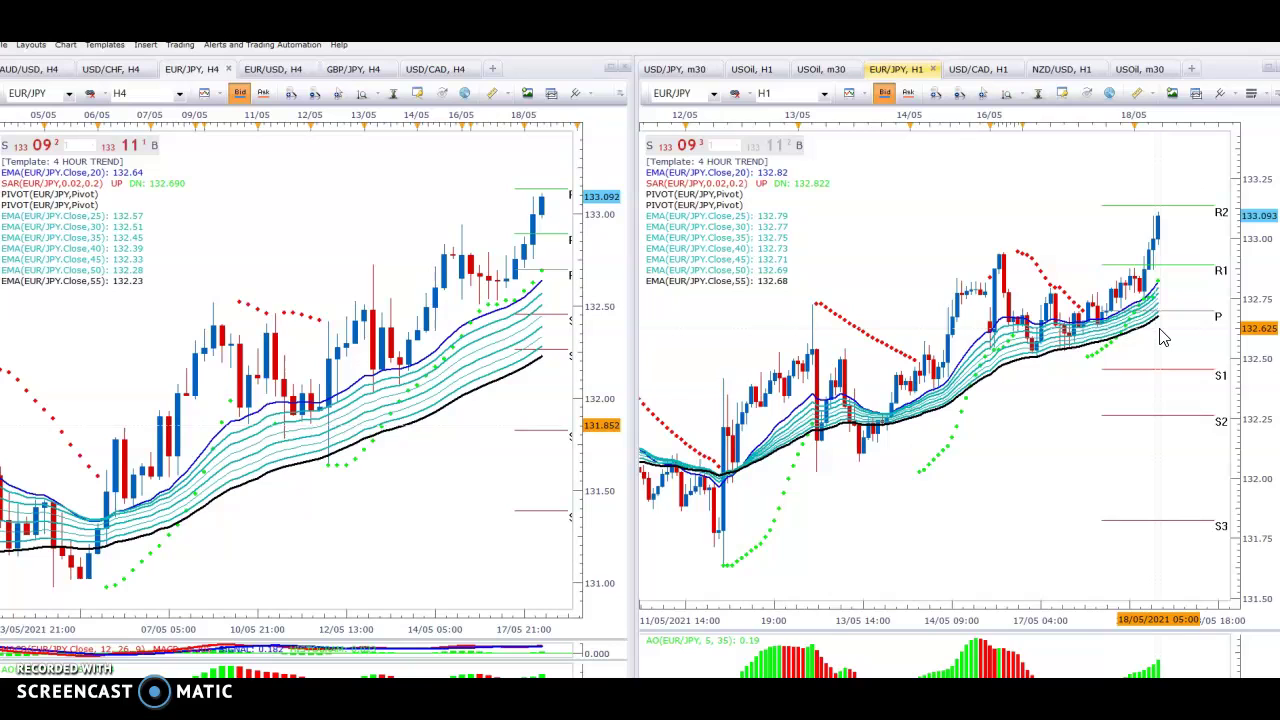
mouse_move(1163, 337)
left_mouse_down()
mouse_move(1105, 358)
mouse_move(1026, 360)
mouse_move(1168, 318)
mouse_move(937, 400)
mouse_move(952, 430)
mouse_move(934, 434)
mouse_move(1043, 394)
mouse_move(943, 409)
mouse_move(983, 447)
mouse_move(1120, 383)
mouse_move(1155, 292)
mouse_move(1163, 323)
mouse_move(1164, 308)
mouse_move(920, 460)
mouse_move(889, 449)
mouse_move(870, 463)
mouse_move(800, 438)
mouse_move(1020, 409)
mouse_move(1004, 292)
mouse_move(1040, 362)
left_mouse_up()
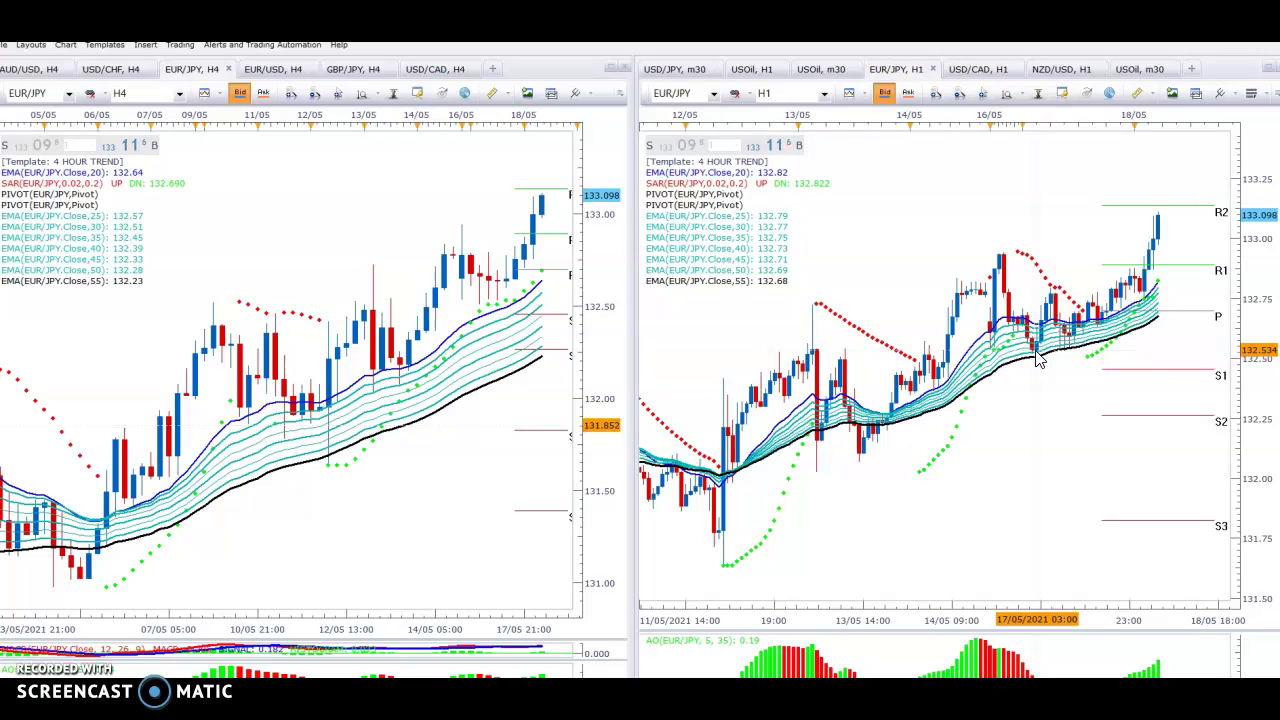
left_click_drag(1037, 390, 1020, 416)
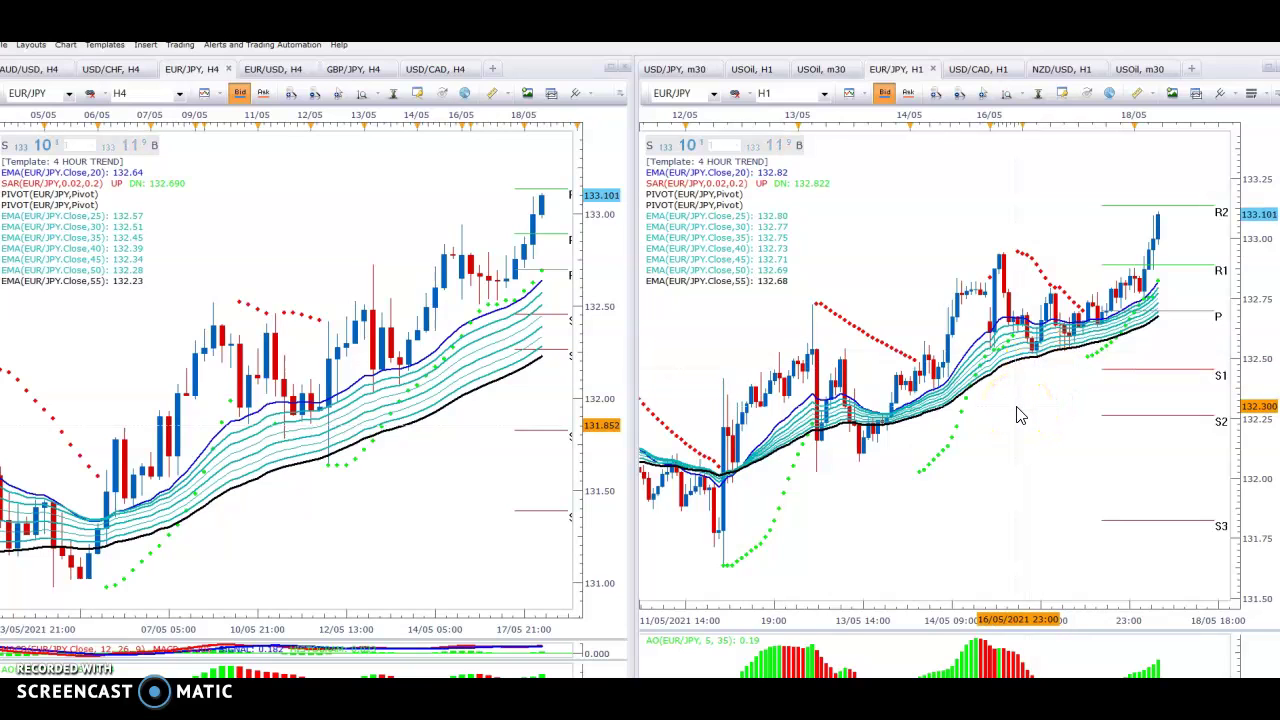
left_click(1016, 405)
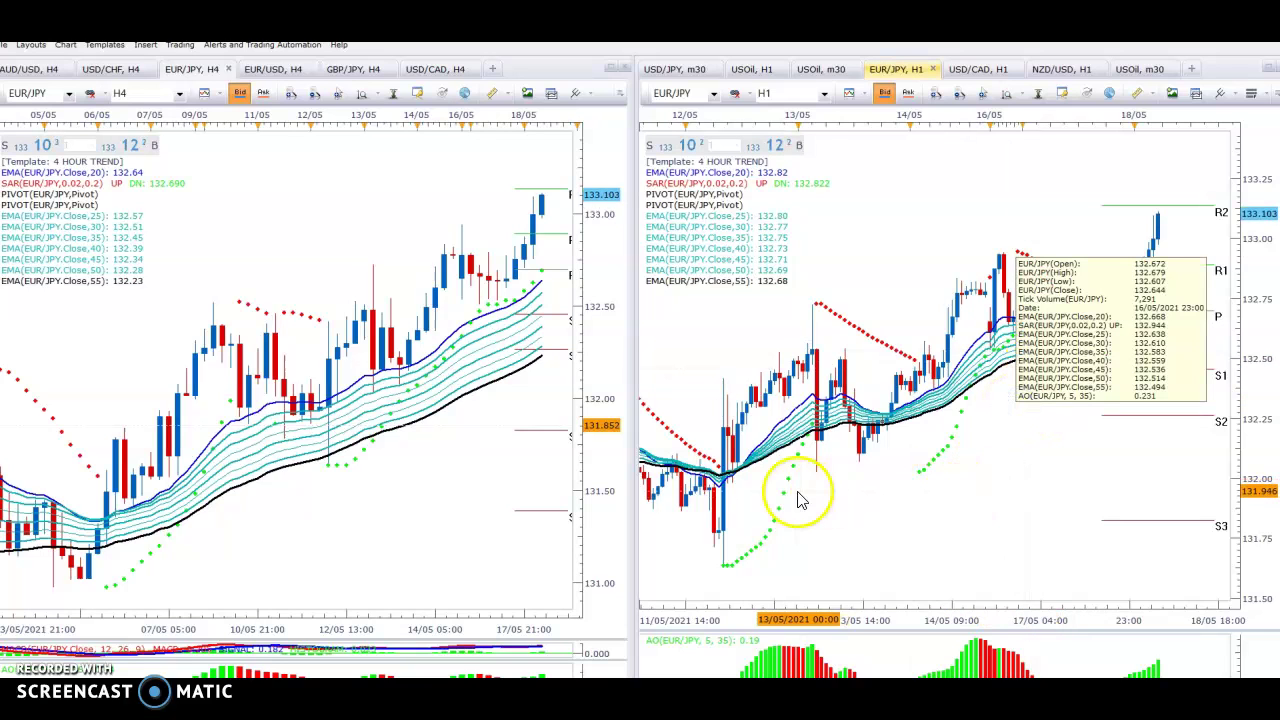
left_click(834, 491)
left_click(759, 554)
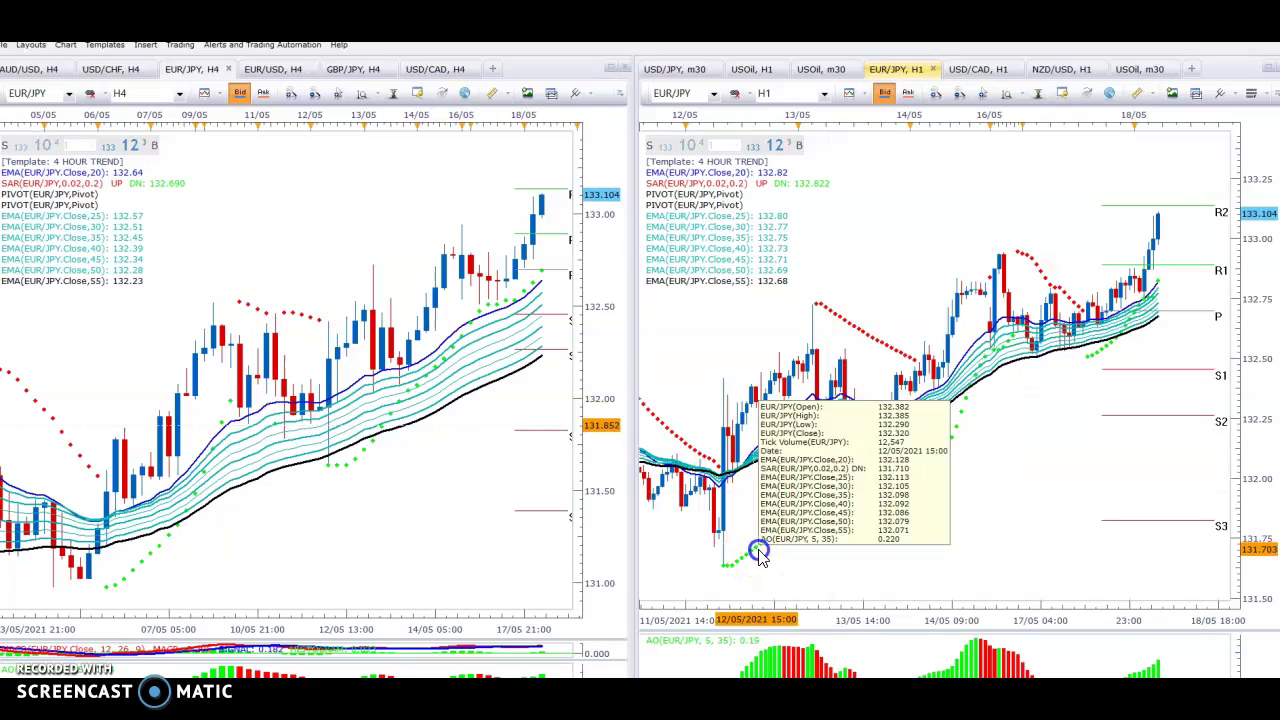
left_click(666, 562)
left_click(949, 560)
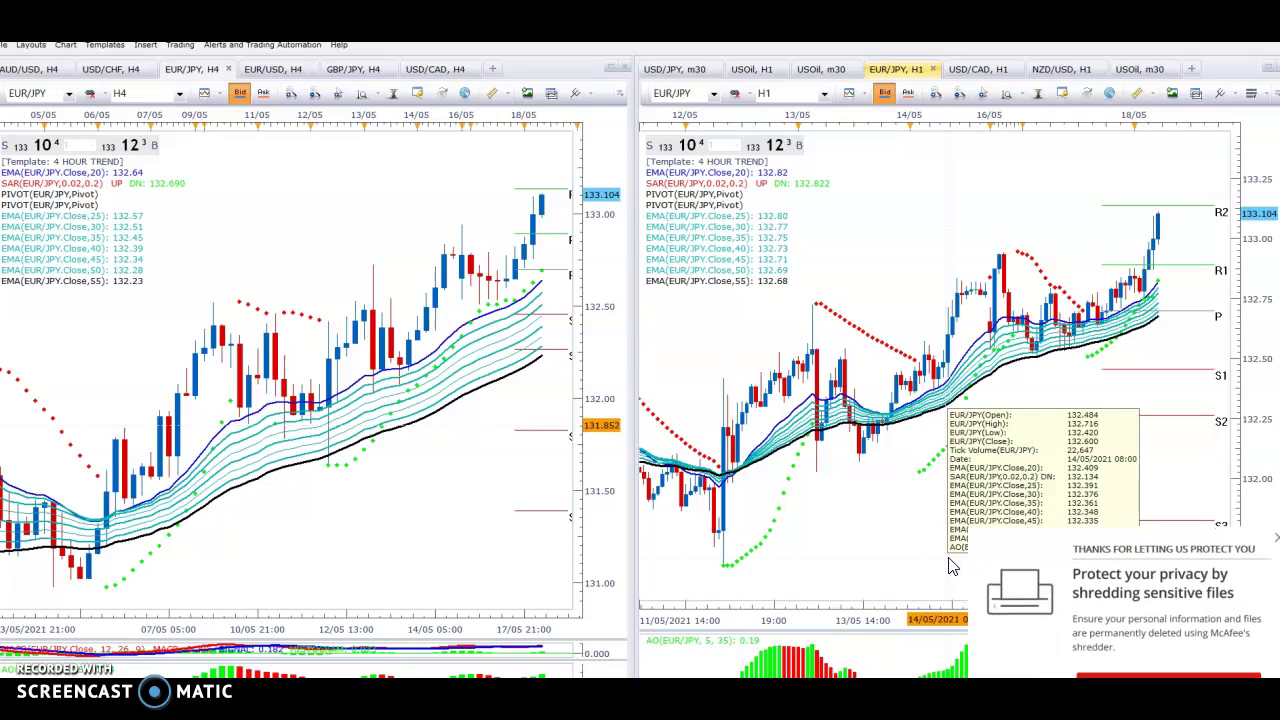
left_click(1268, 568)
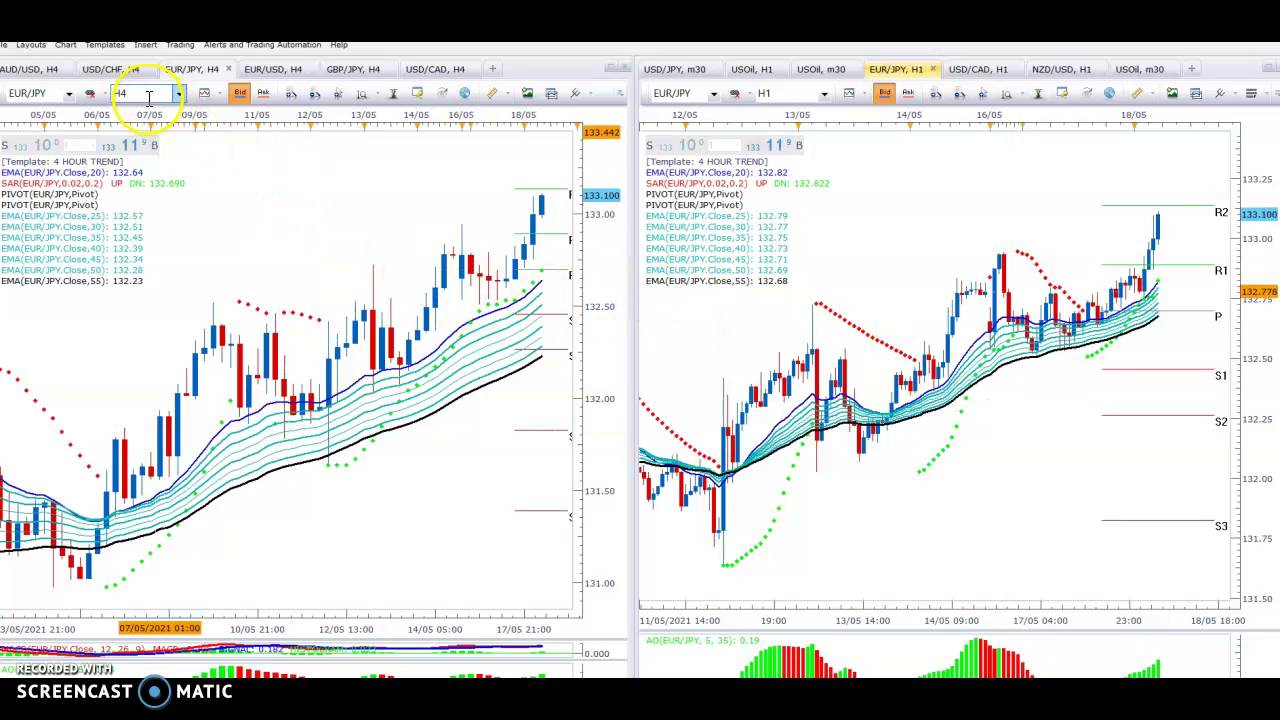
left_click(113, 70)
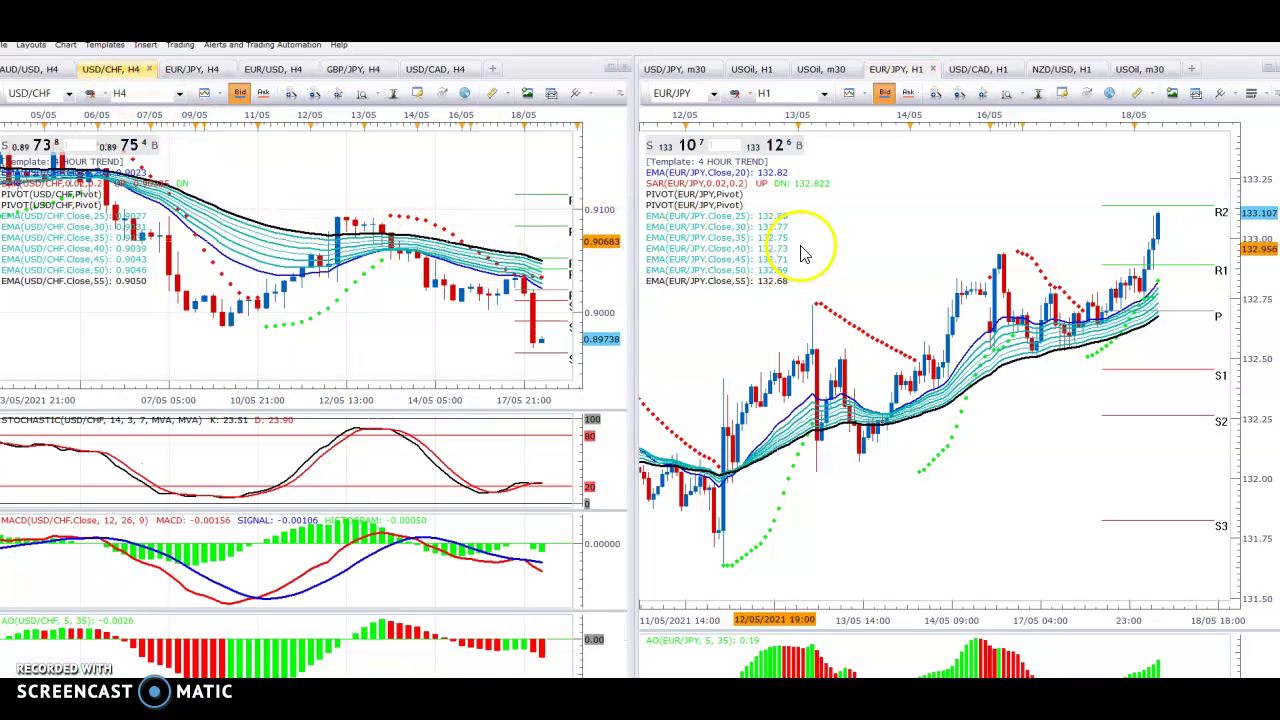
Switch the right-hand H1 chart's symbol to USD/CHF.
mouse_move(885, 246)
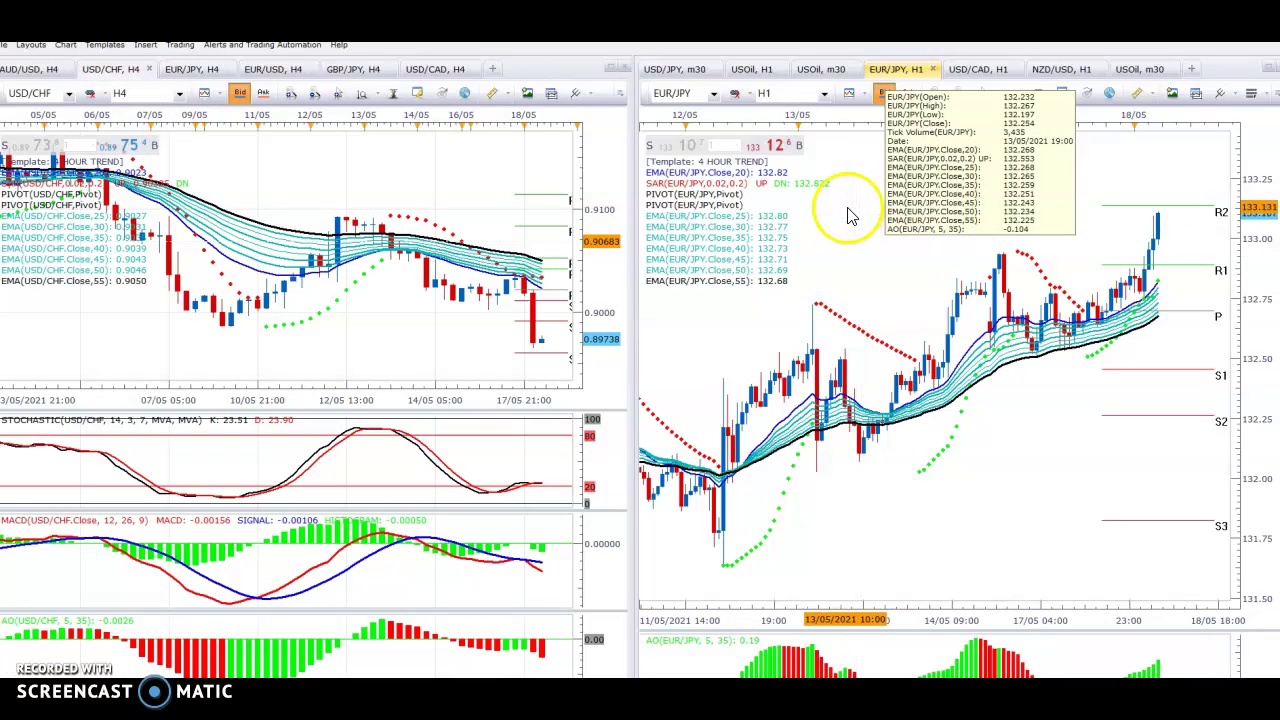
left_click(714, 93)
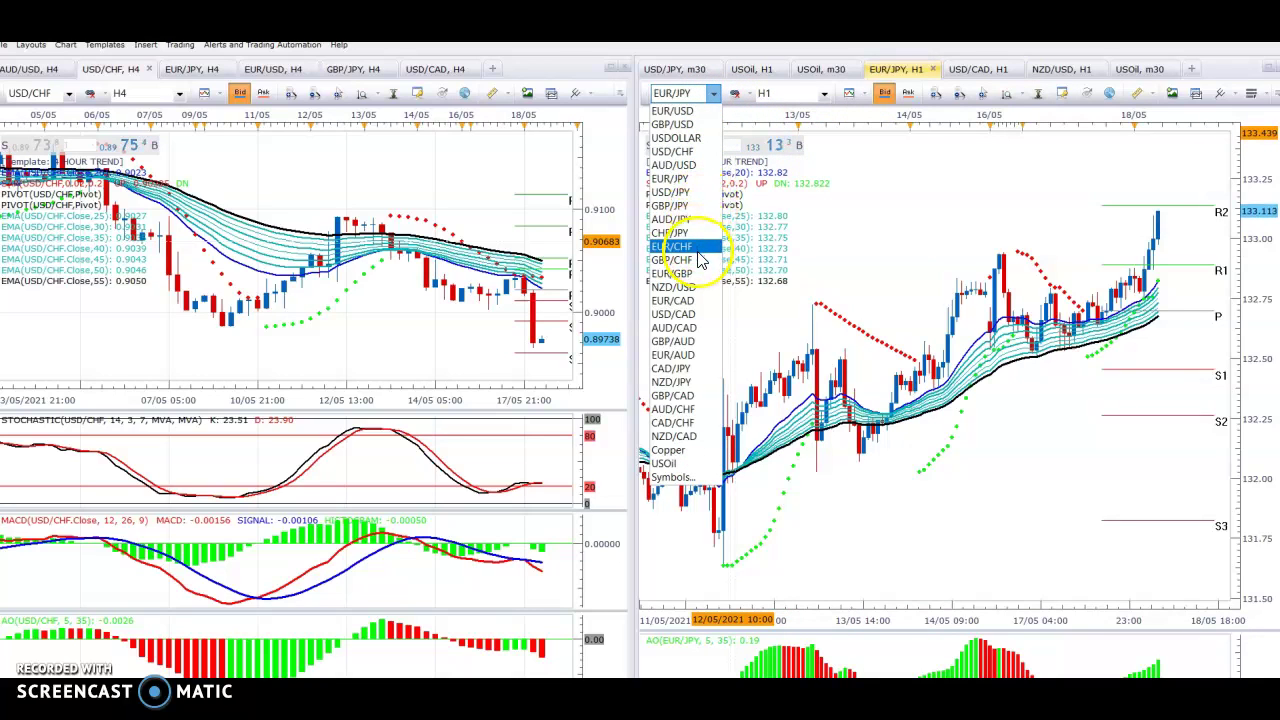
left_click(680, 151)
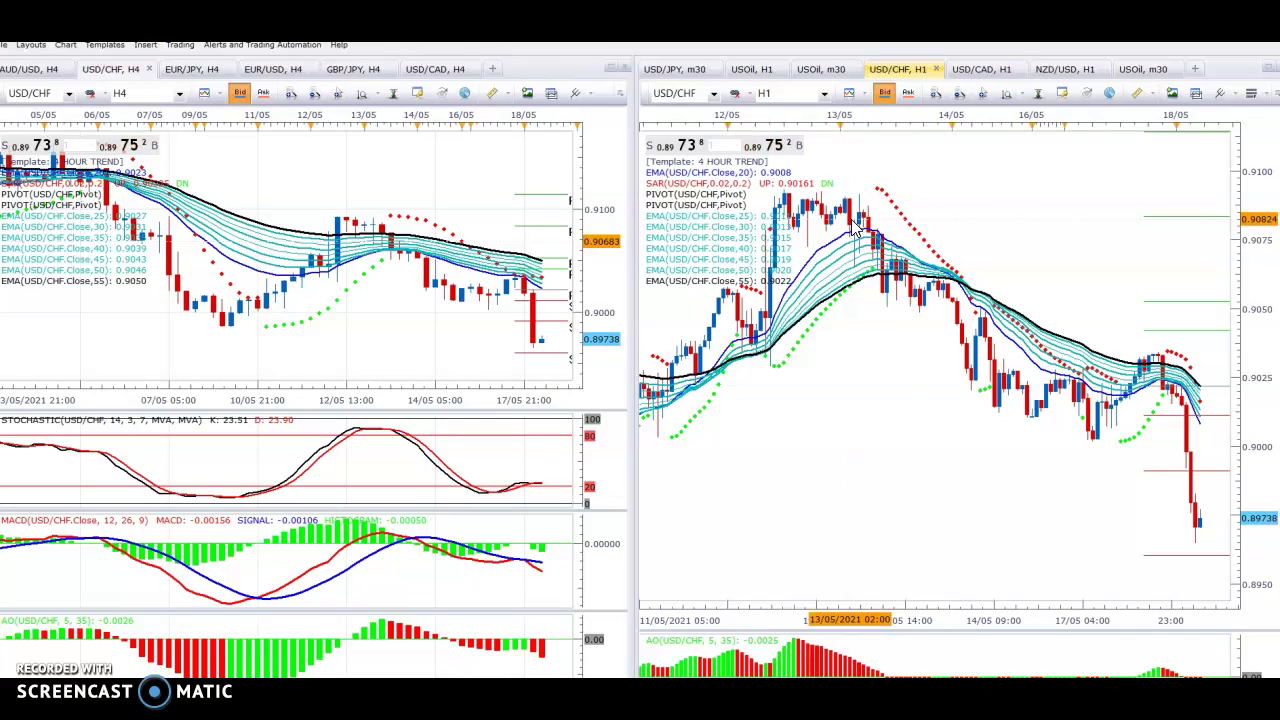
left_click(1138, 94)
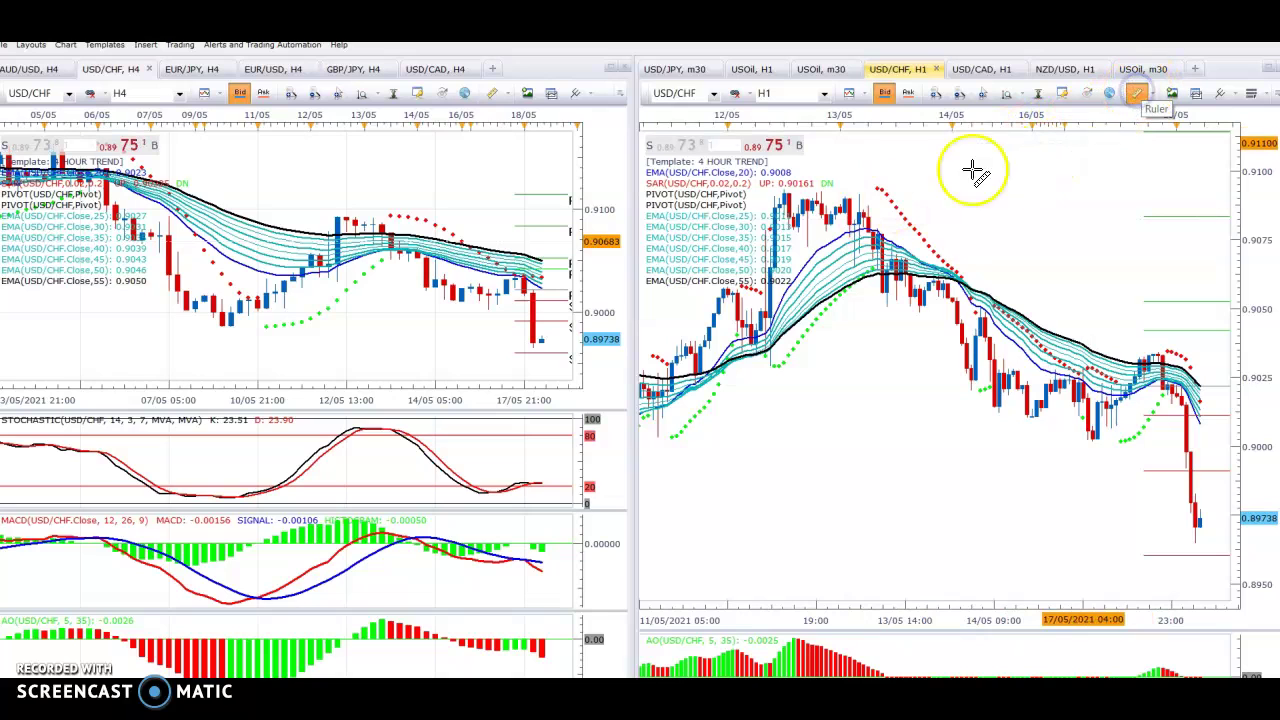
left_click_drag(850, 215, 1196, 518)
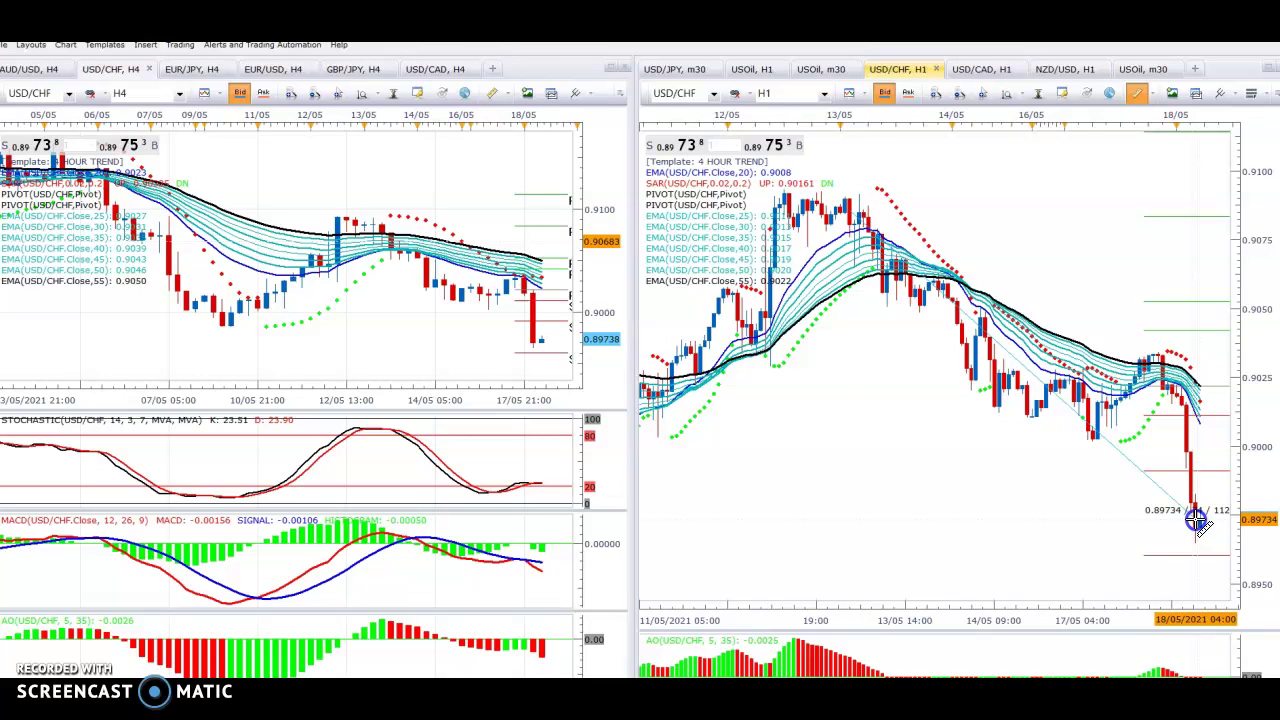
left_click_drag(1196, 518, 1195, 517)
left_click(888, 463)
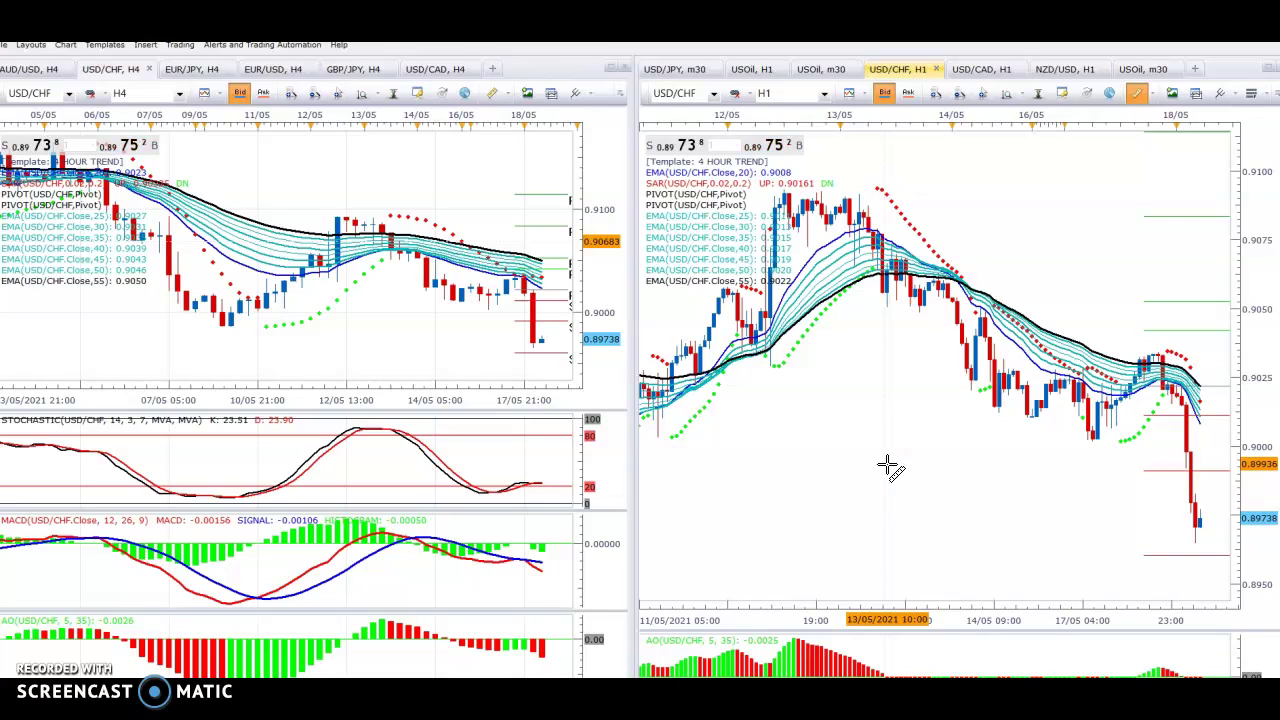
left_click(858, 394)
left_click(876, 393)
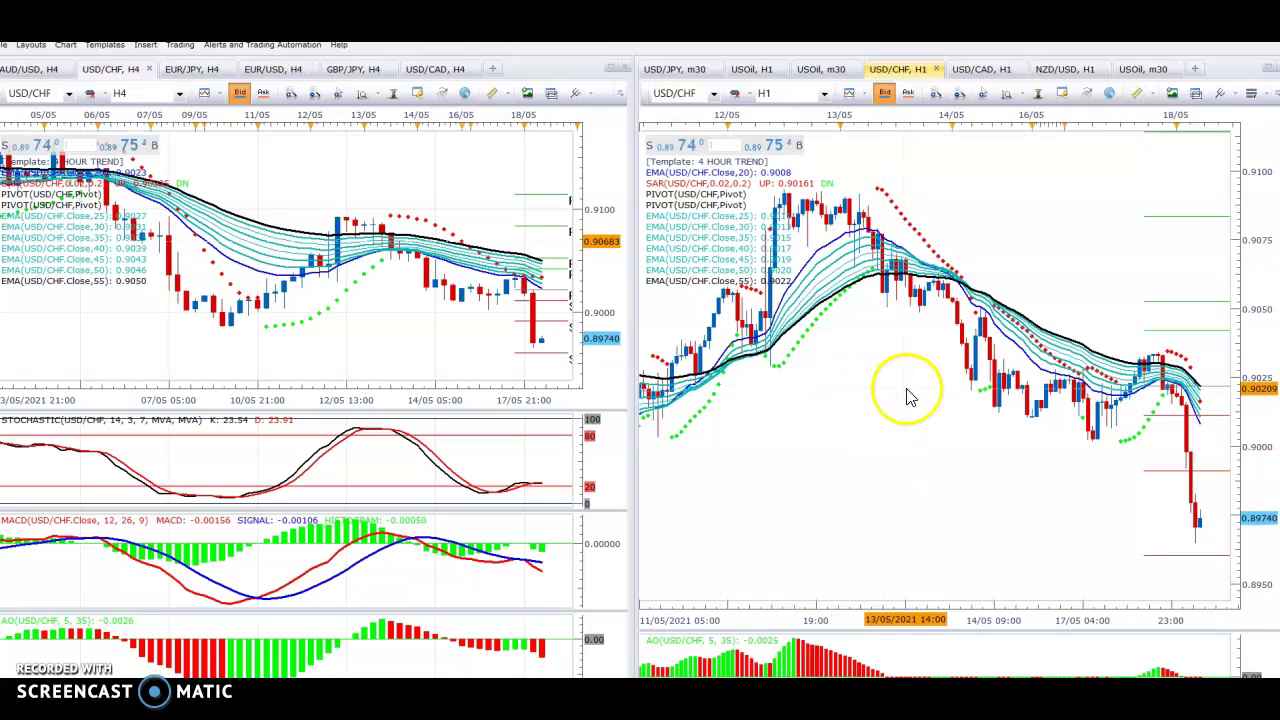
left_click(1114, 358)
left_click(1157, 360)
left_click(1155, 390)
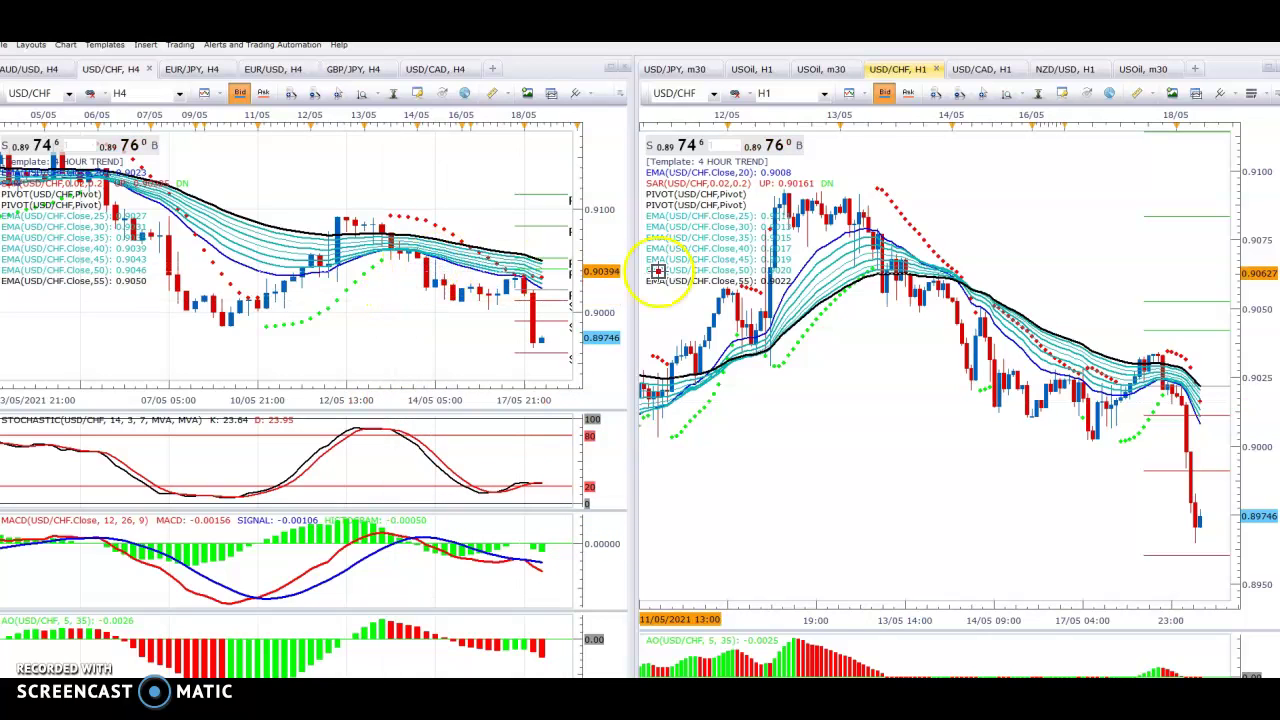
left_click(902, 306)
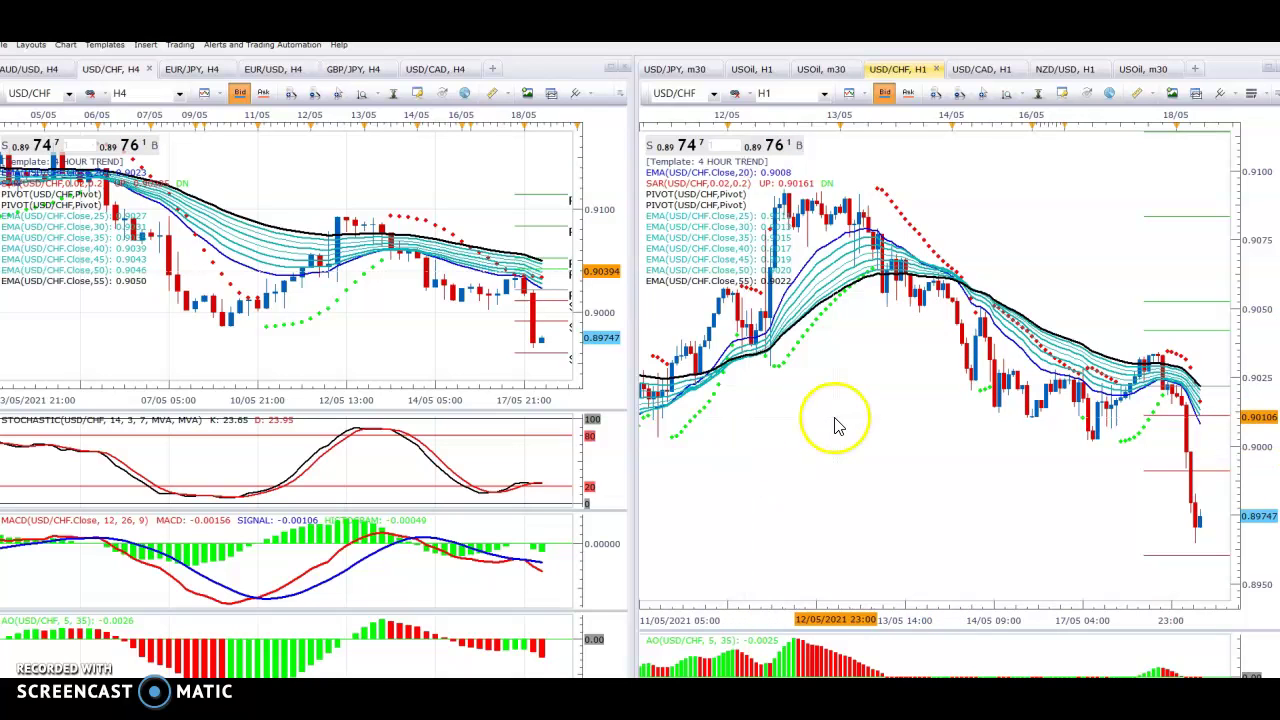
left_click(860, 370)
left_click_drag(860, 370, 812, 372)
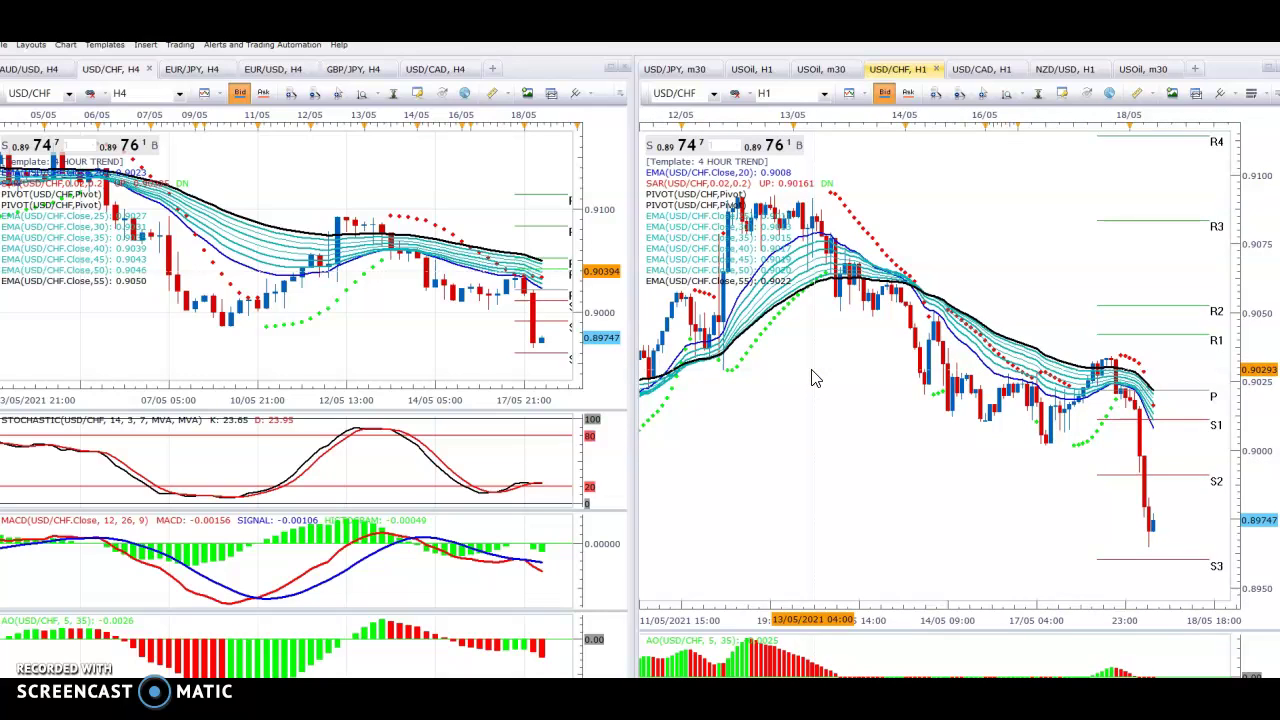
left_click(843, 391)
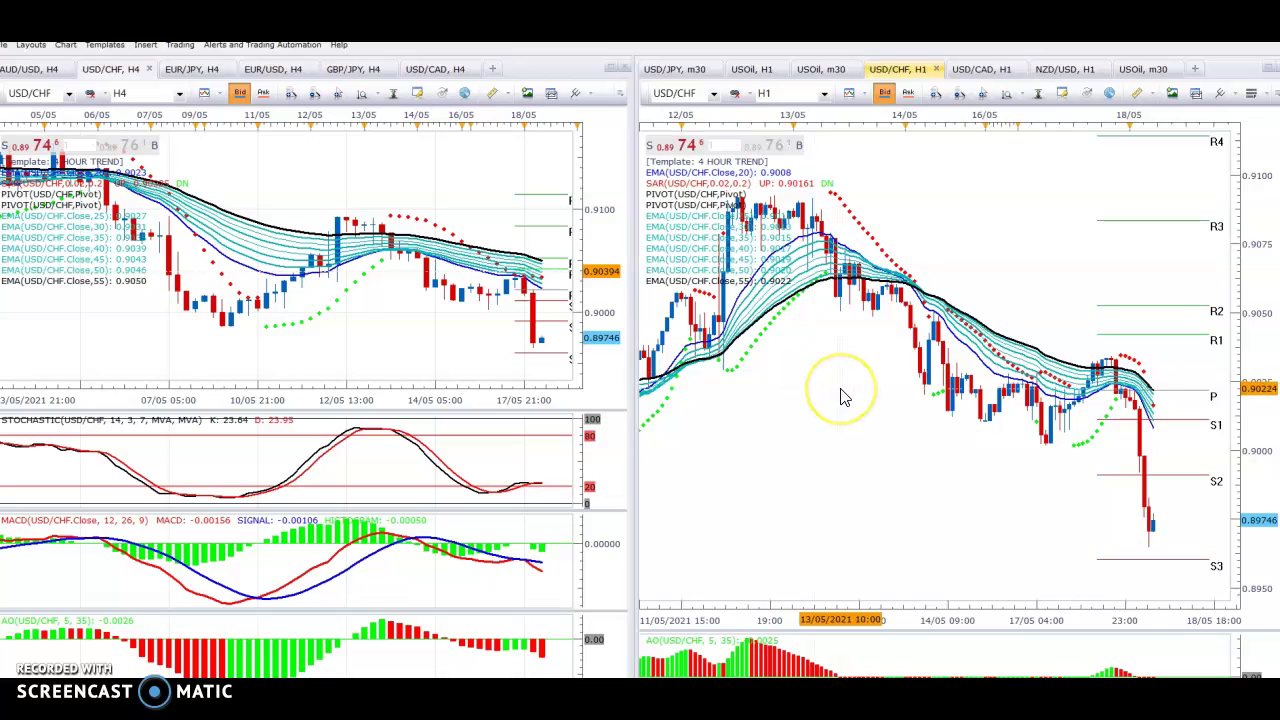
mouse_move(843, 397)
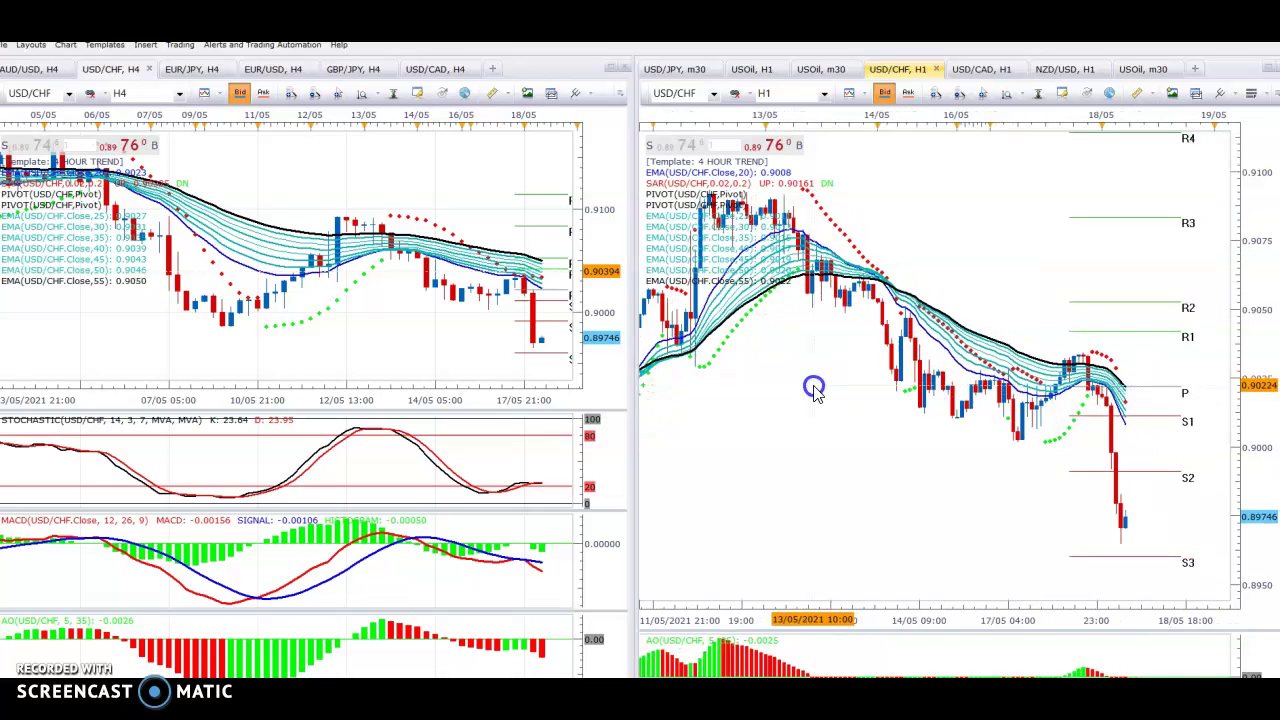
left_click_drag(920, 434, 986, 400)
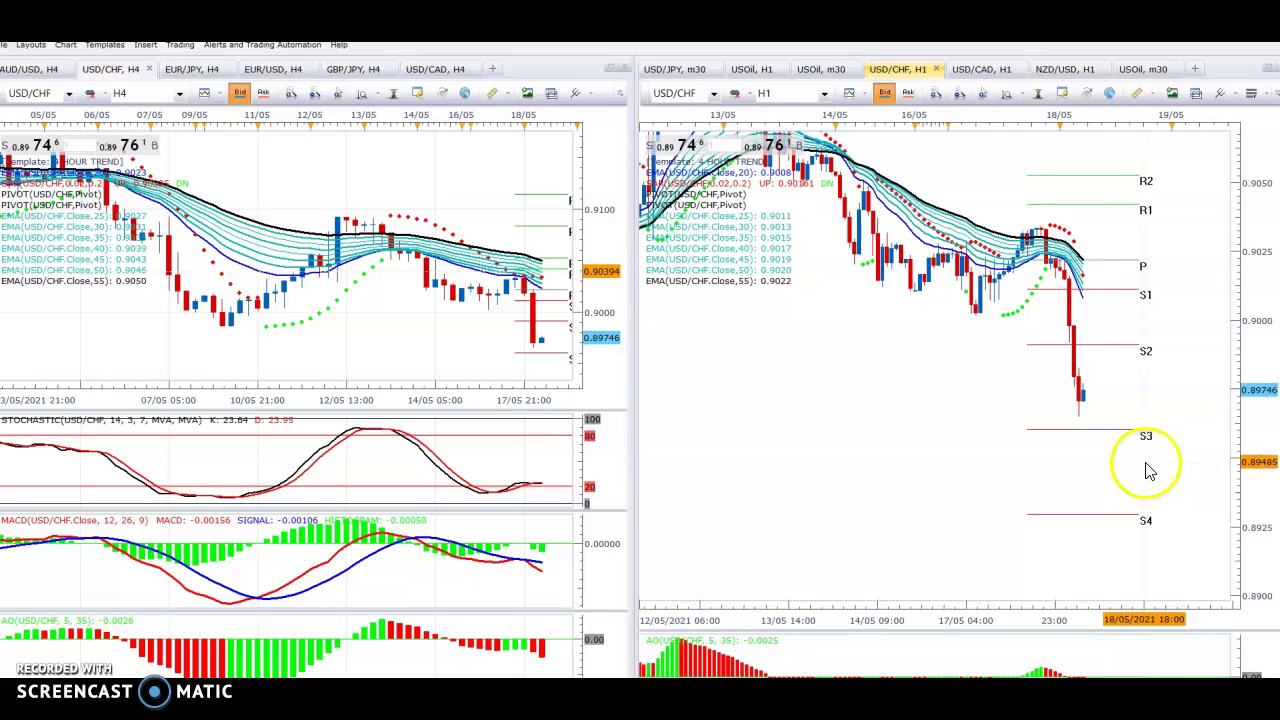
left_click_drag(837, 334, 934, 389)
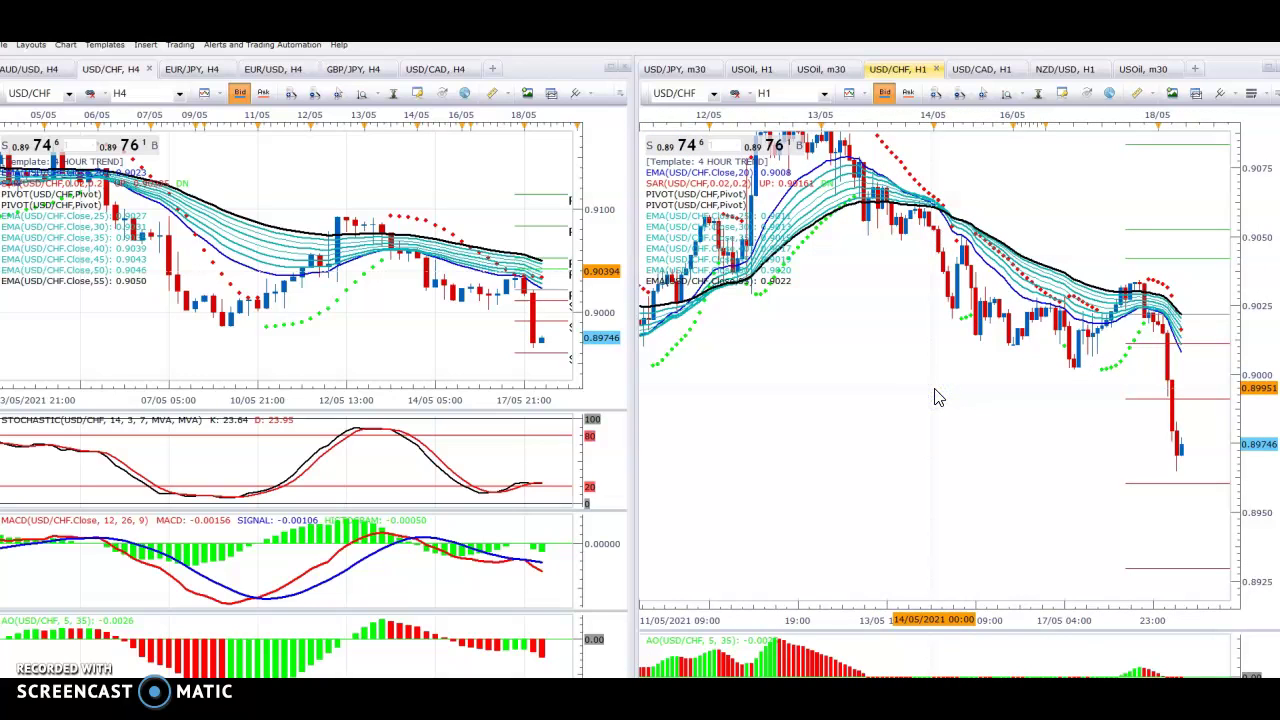
left_click(930, 389)
left_click_drag(811, 360, 841, 375)
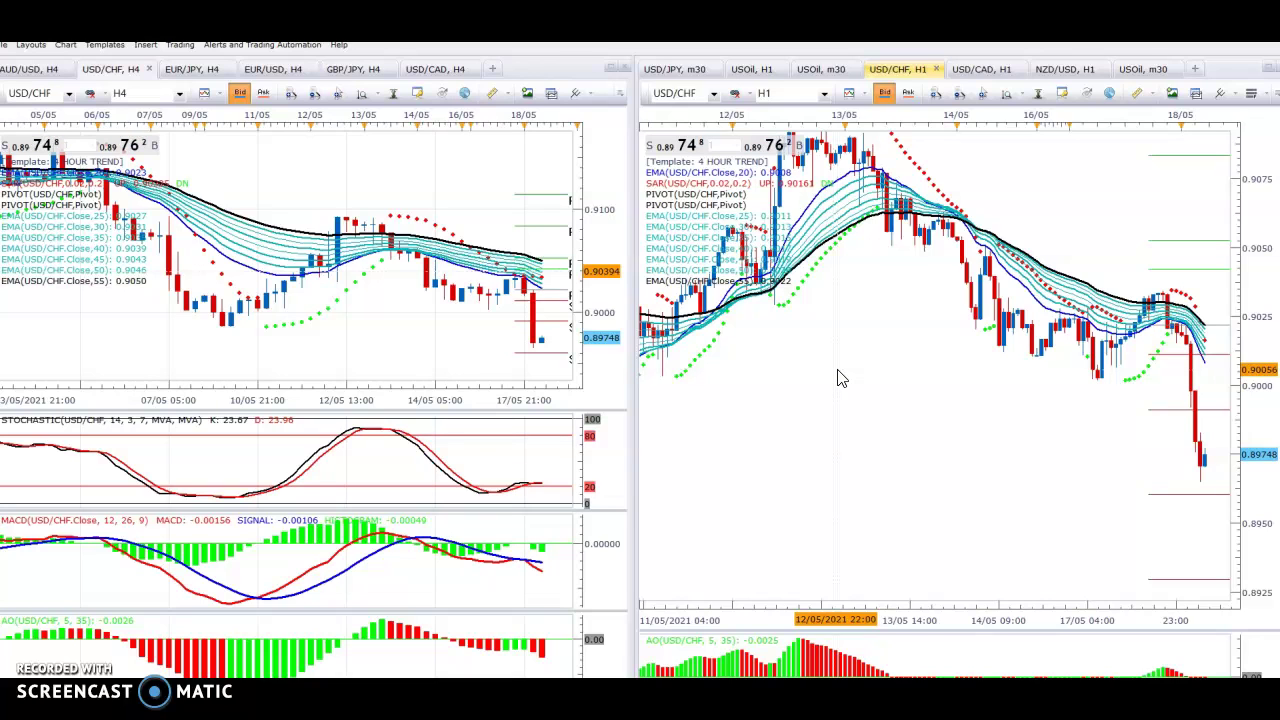
mouse_move(895, 323)
left_mouse_down()
mouse_move(918, 210)
mouse_move(1160, 318)
mouse_move(1165, 395)
mouse_move(925, 343)
left_mouse_up()
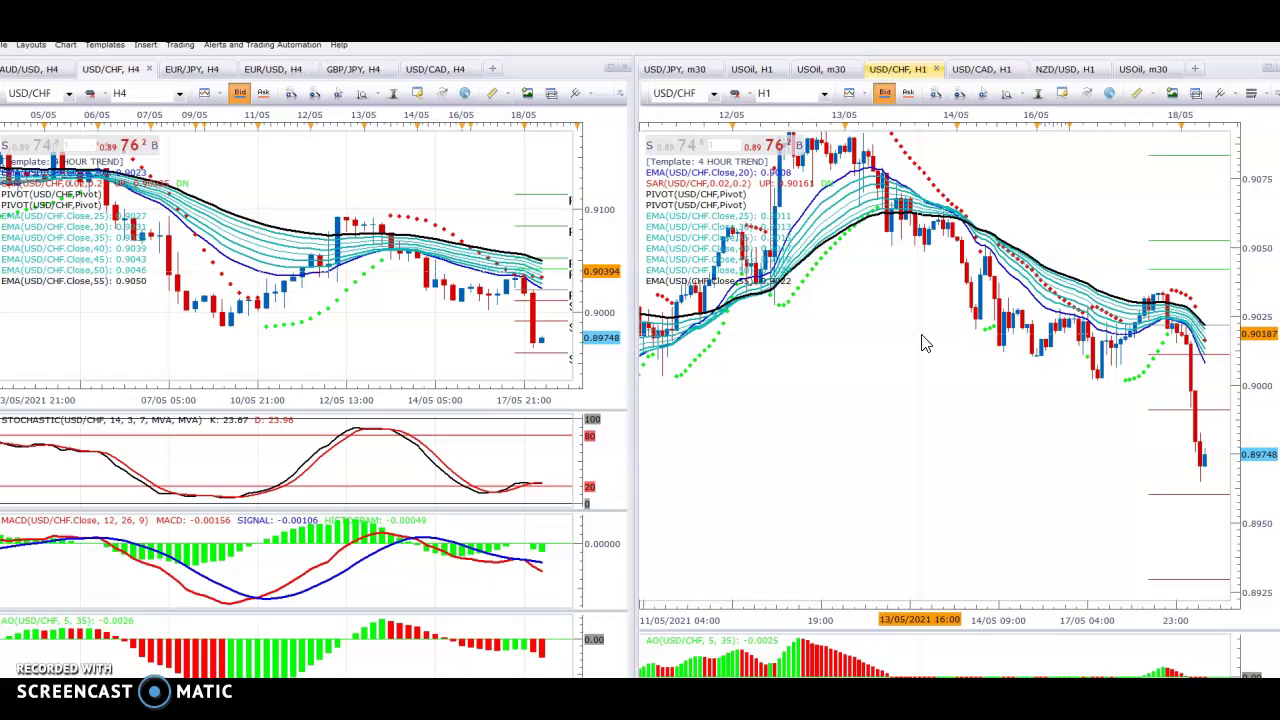
mouse_move(924, 343)
left_mouse_down()
mouse_move(983, 378)
mouse_move(894, 331)
left_mouse_up()
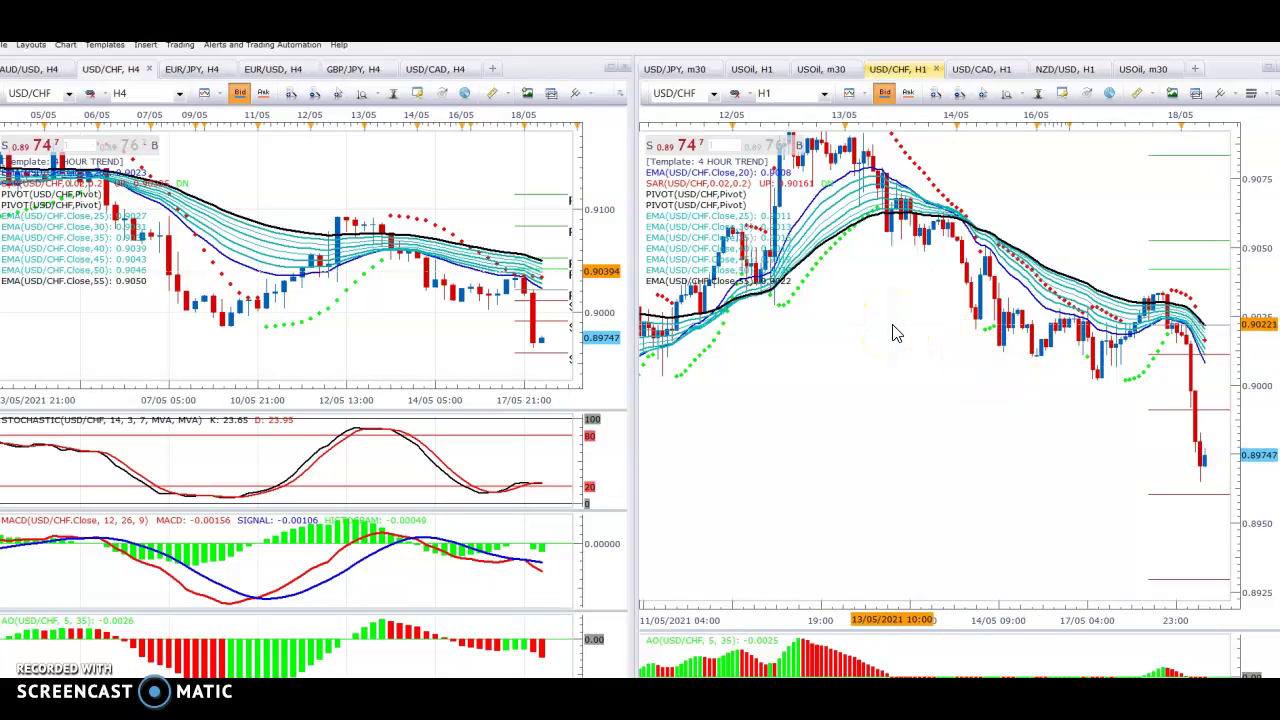